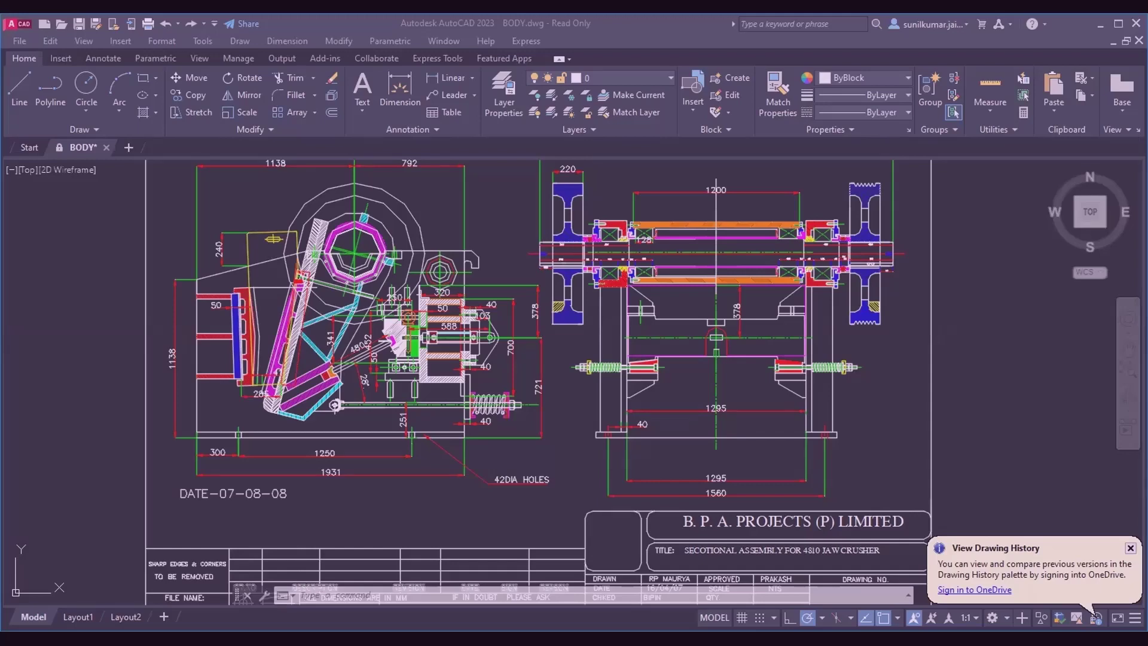
scroll(460, 340, down, 2)
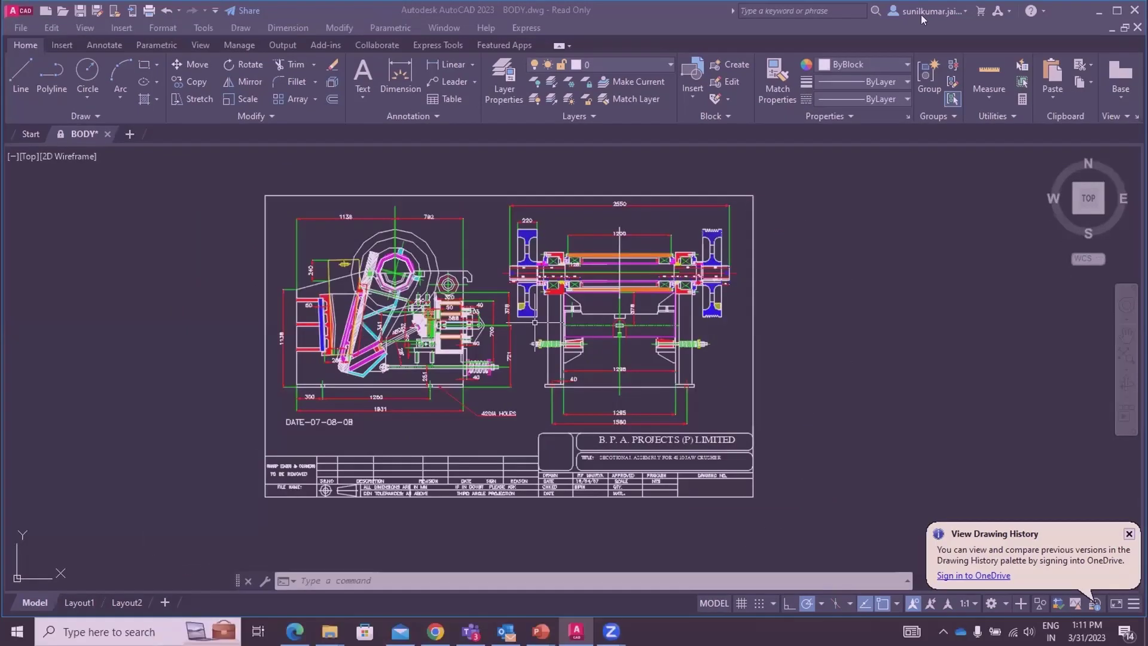
scroll(487, 379, up, 2)
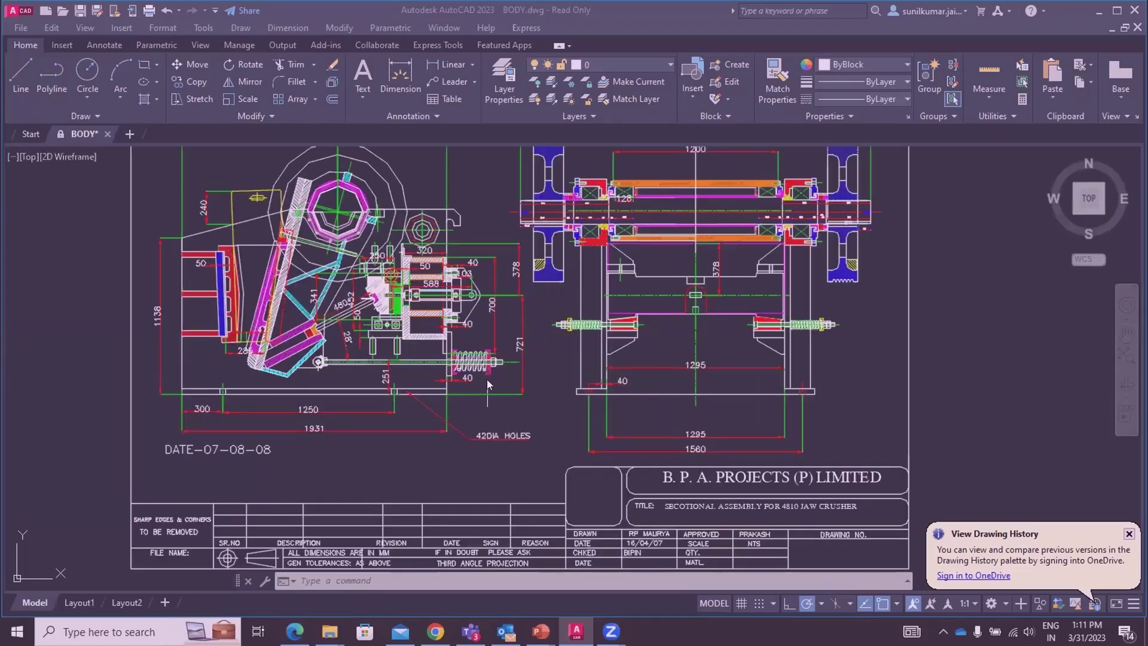
scroll(520, 379, down, 2)
scroll(523, 379, up, 3)
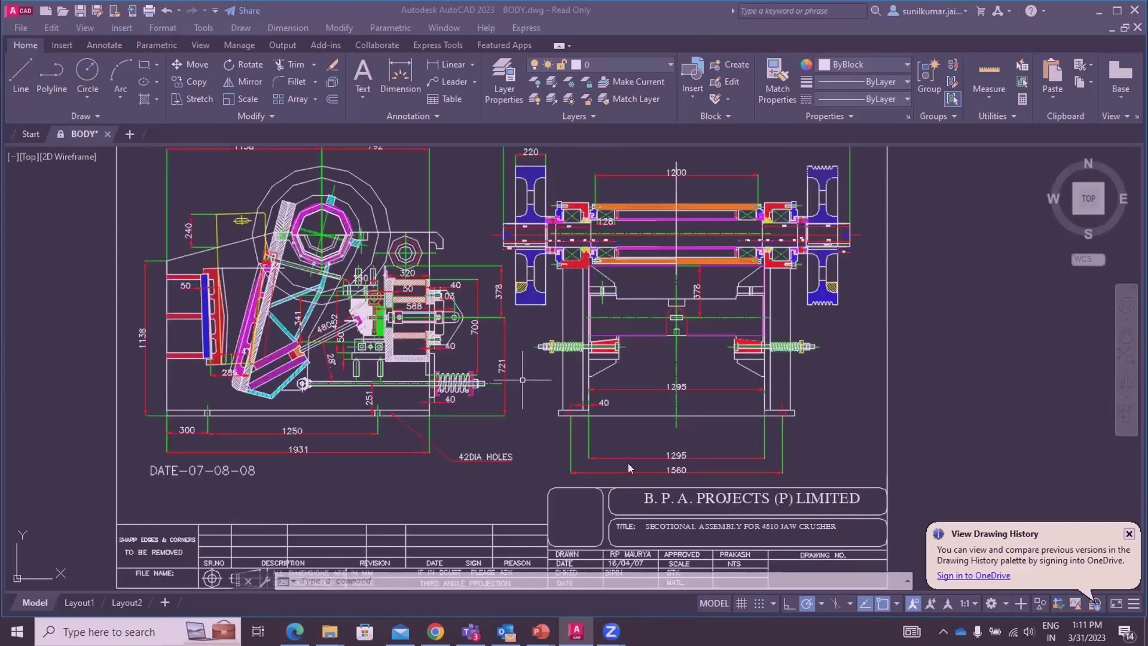
scroll(668, 500, up, 3)
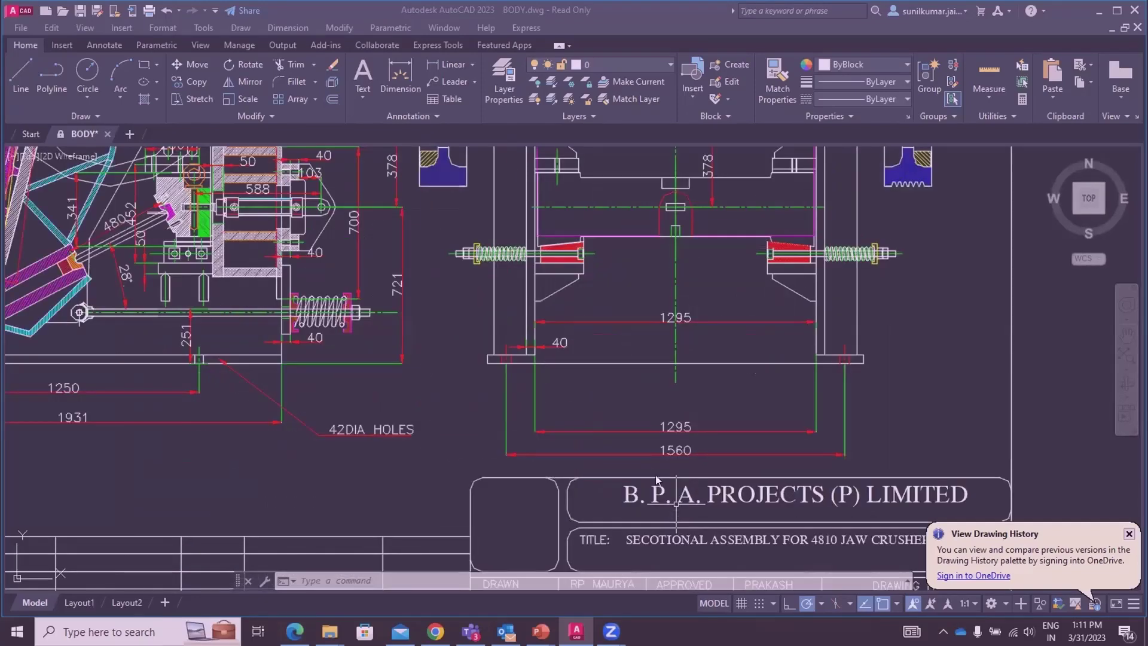
scroll(658, 481, down, 3)
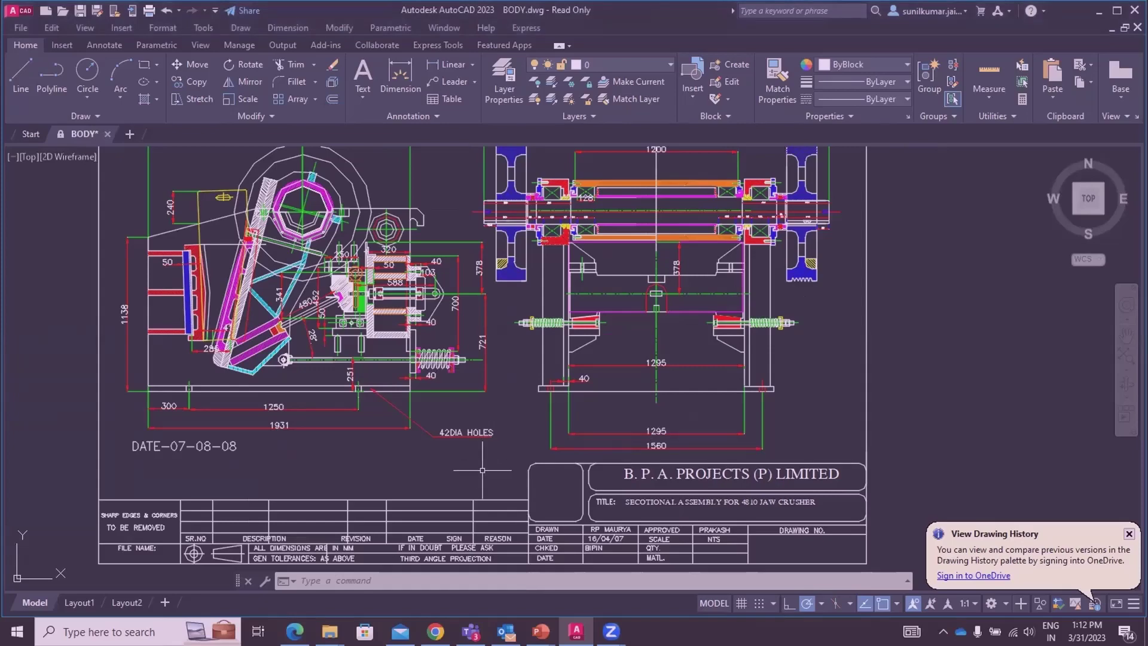
Move the whole left side view of the crusher out to the left of the title-block border
text(m)
key(Return)
scroll(465, 466, down, 2)
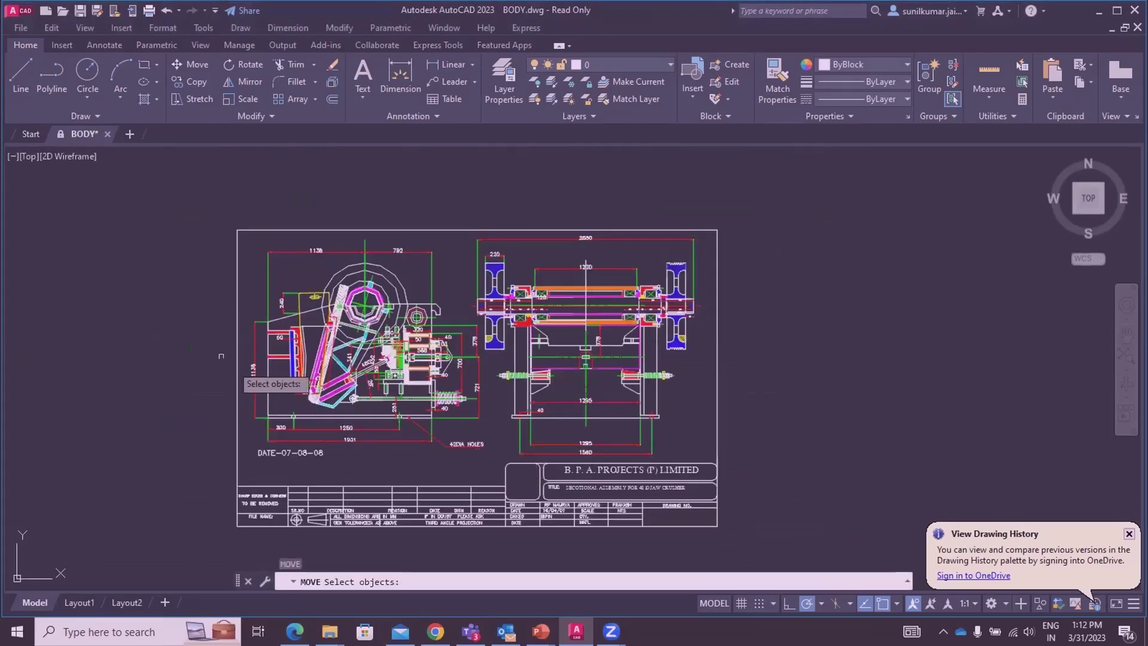
click(236, 210)
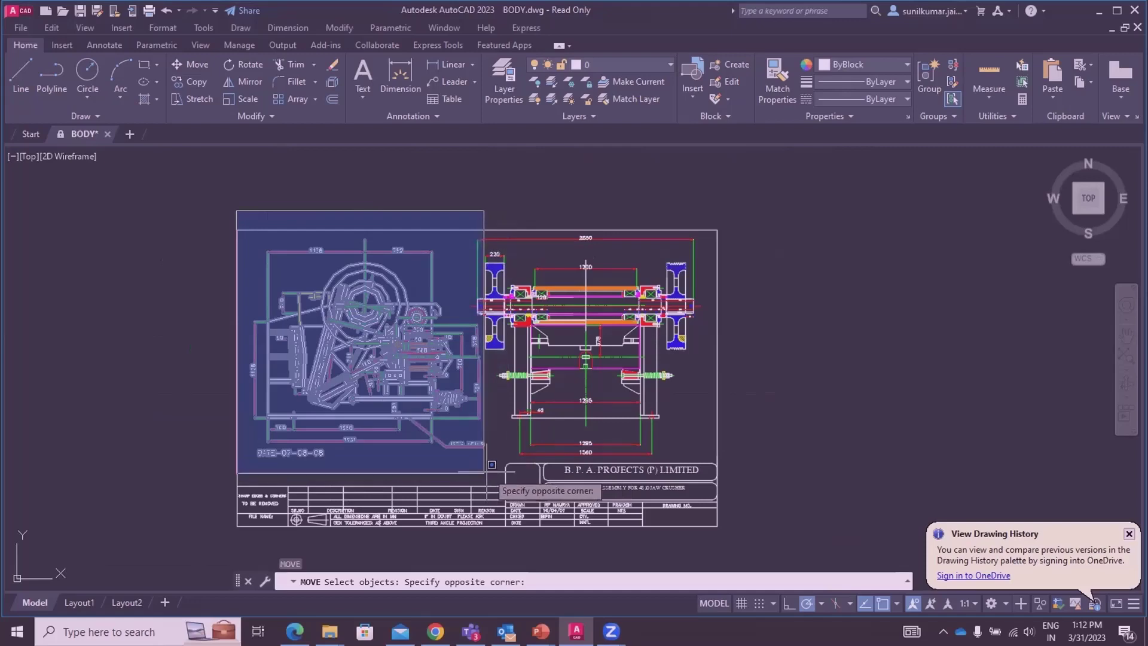
click(488, 468)
key(Return)
click(434, 449)
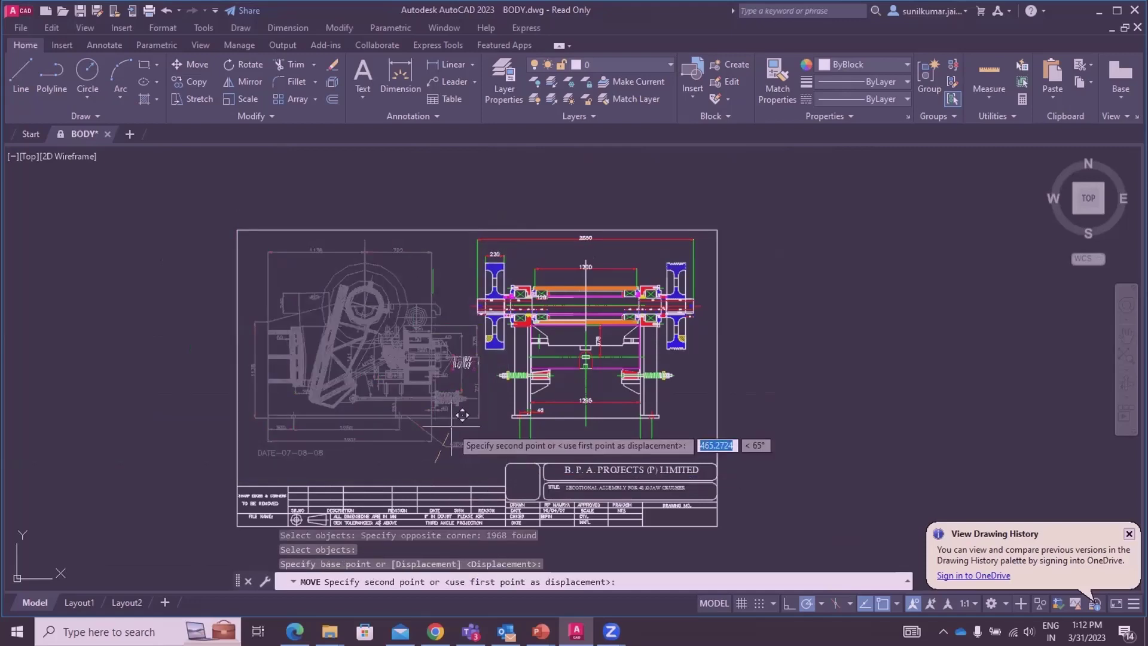
scroll(451, 431, down, 2)
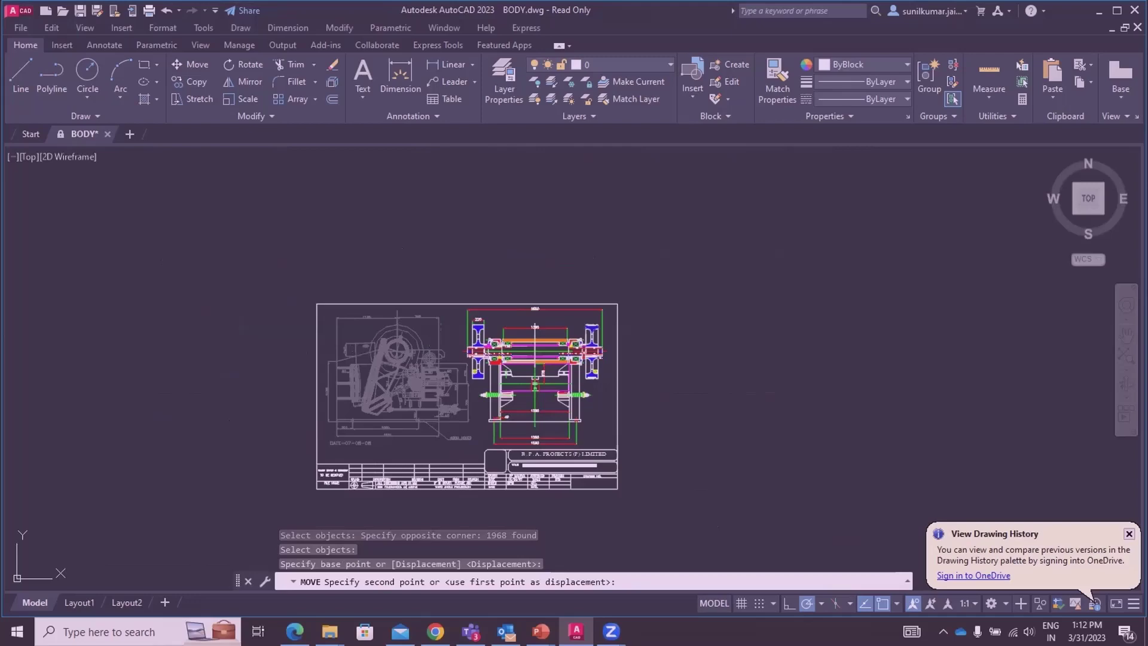
click(210, 409)
scroll(109, 390, up, 4)
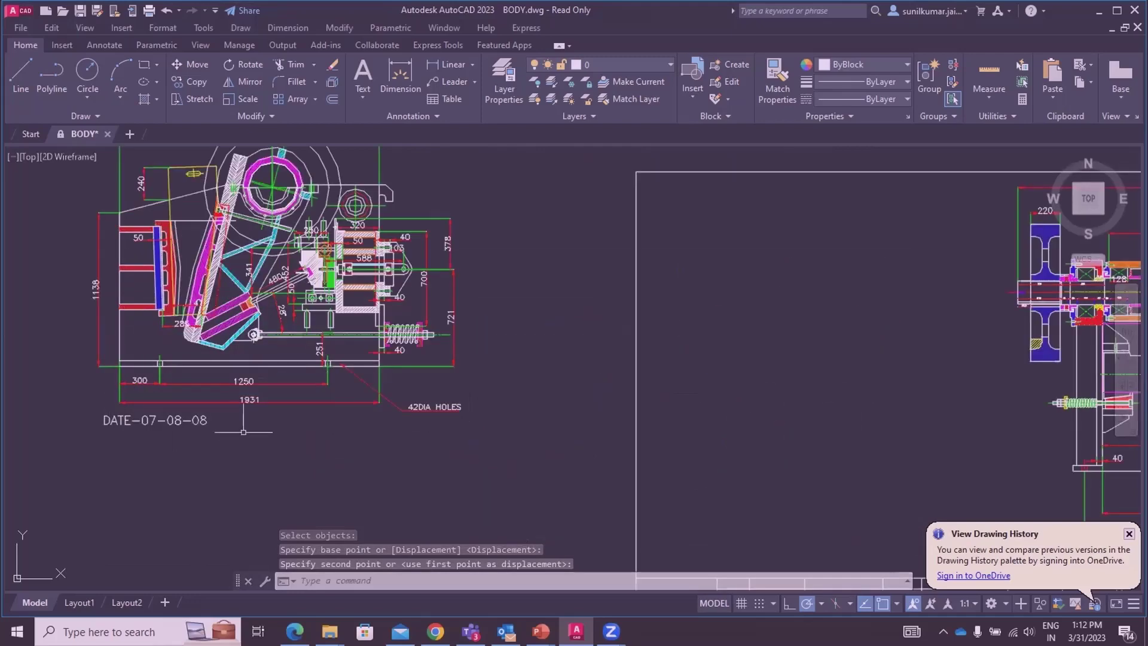
scroll(216, 401, up, 2)
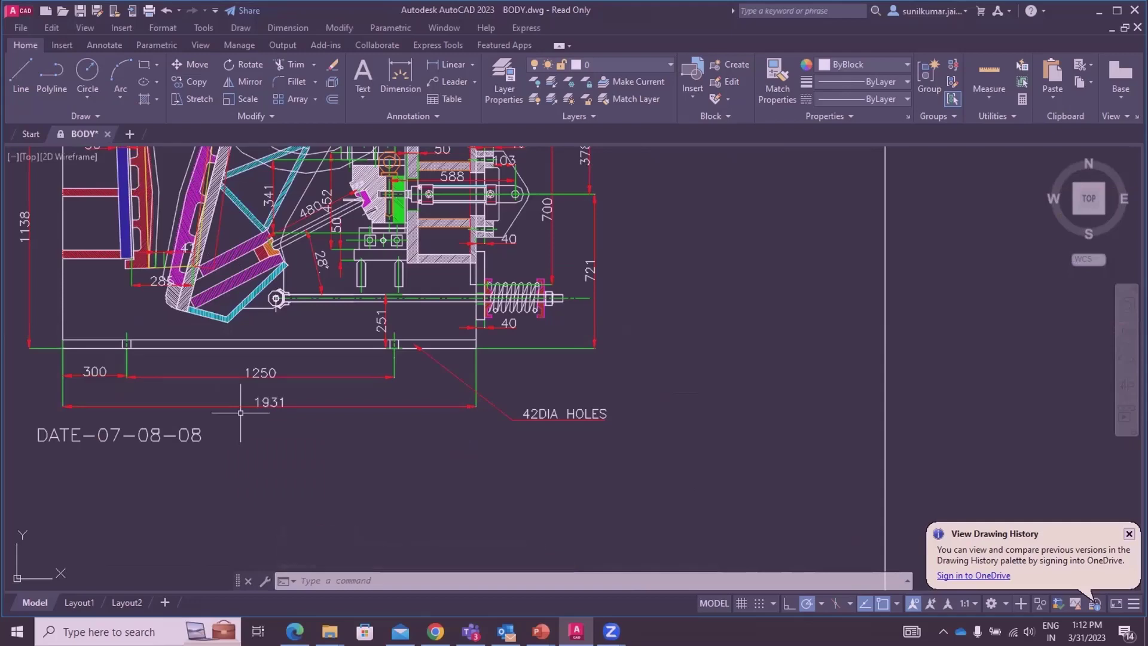
Draw a tight rectangle around the left view, from its bottom-left to its top-right
text(REC)
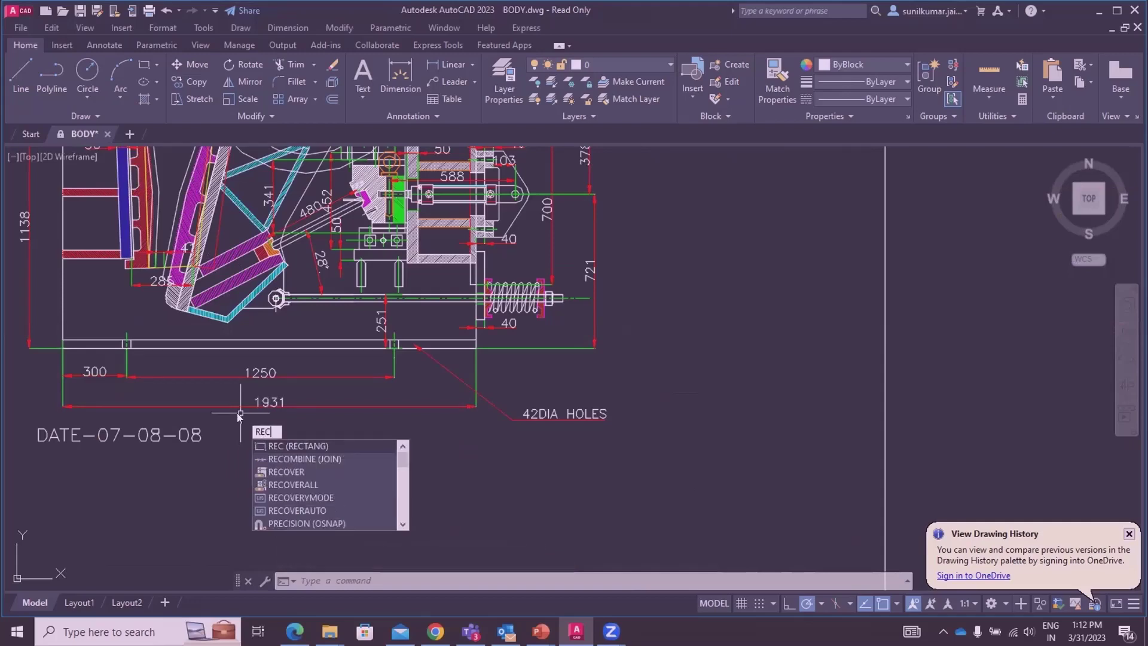
key(Return)
scroll(263, 446, down, 2)
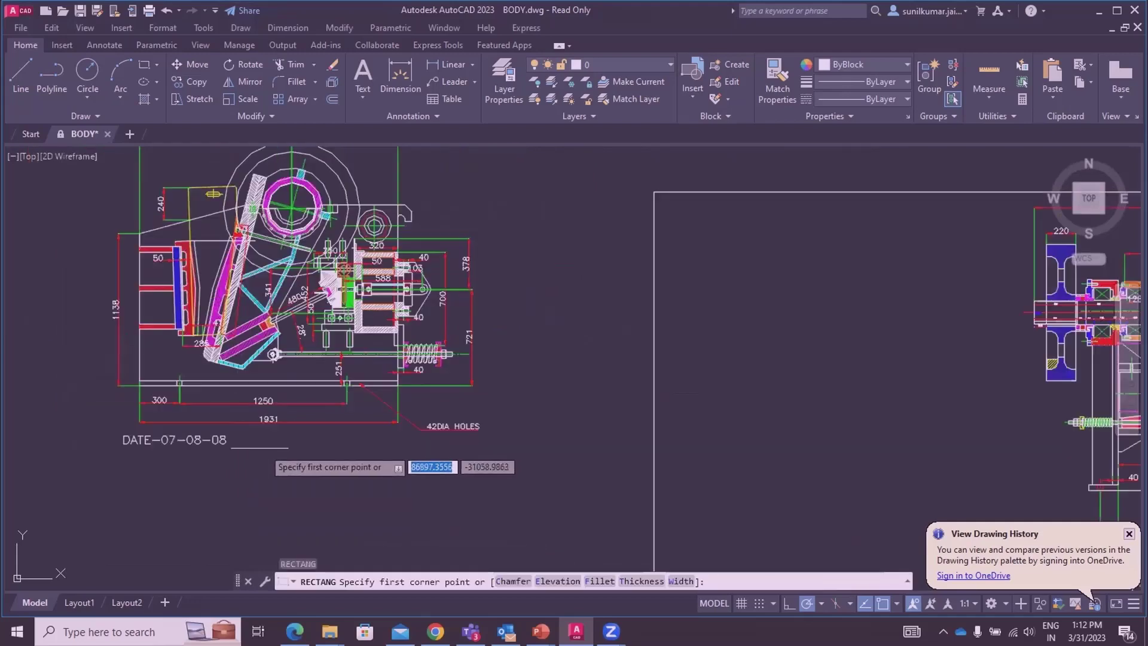
click(138, 386)
scroll(371, 443, down, 5)
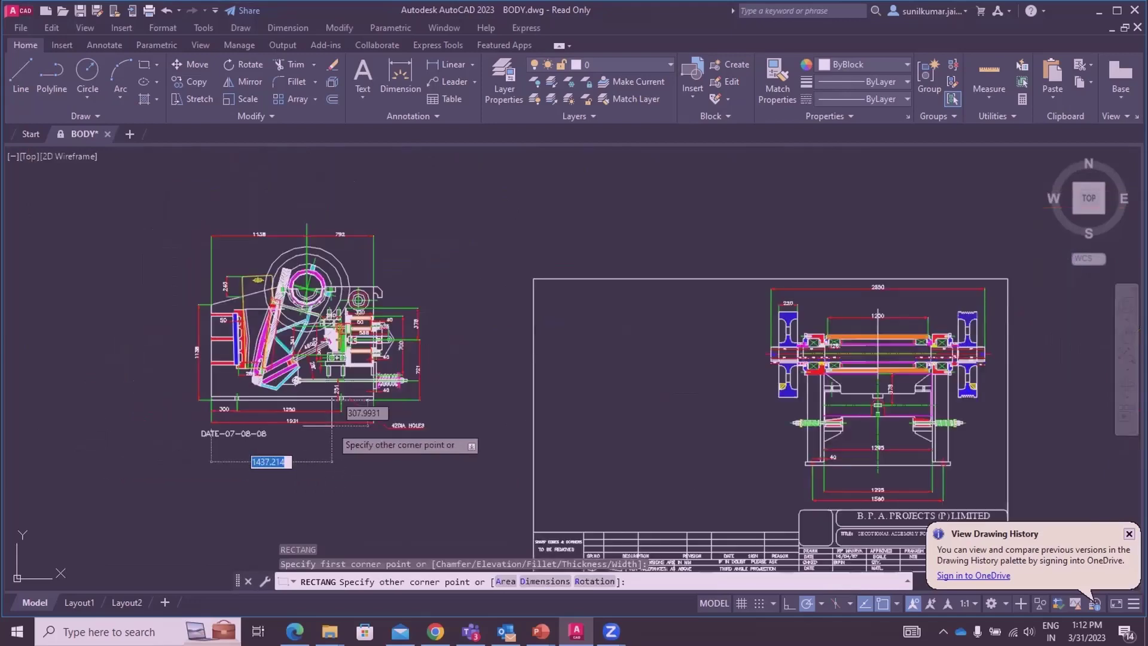
scroll(339, 359, up, 5)
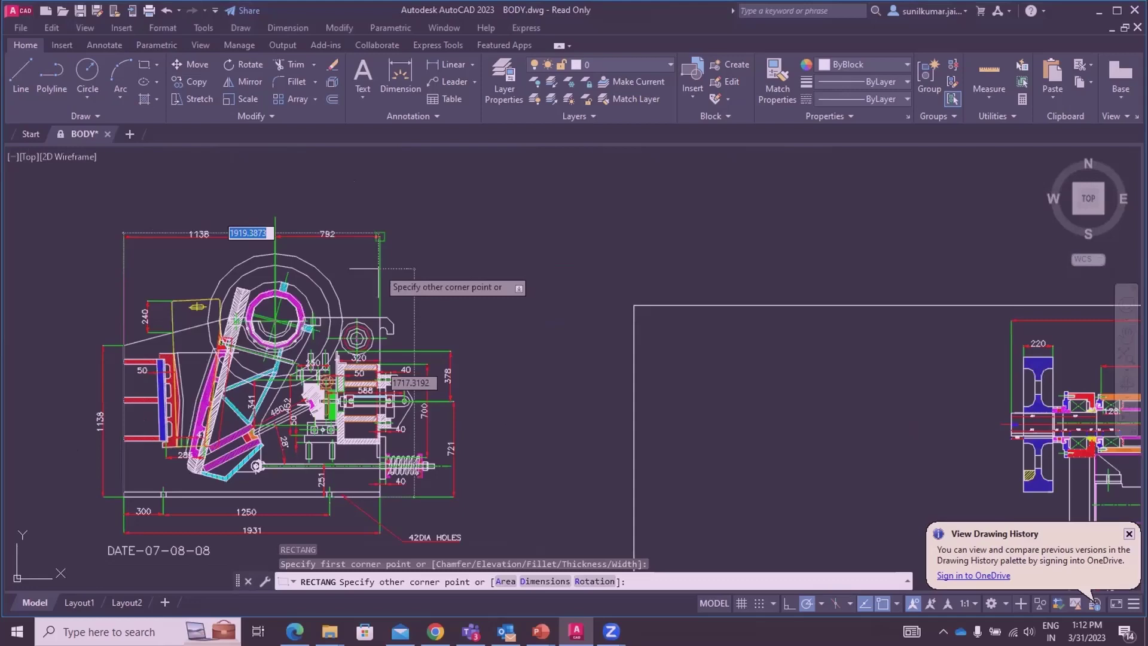
click(380, 236)
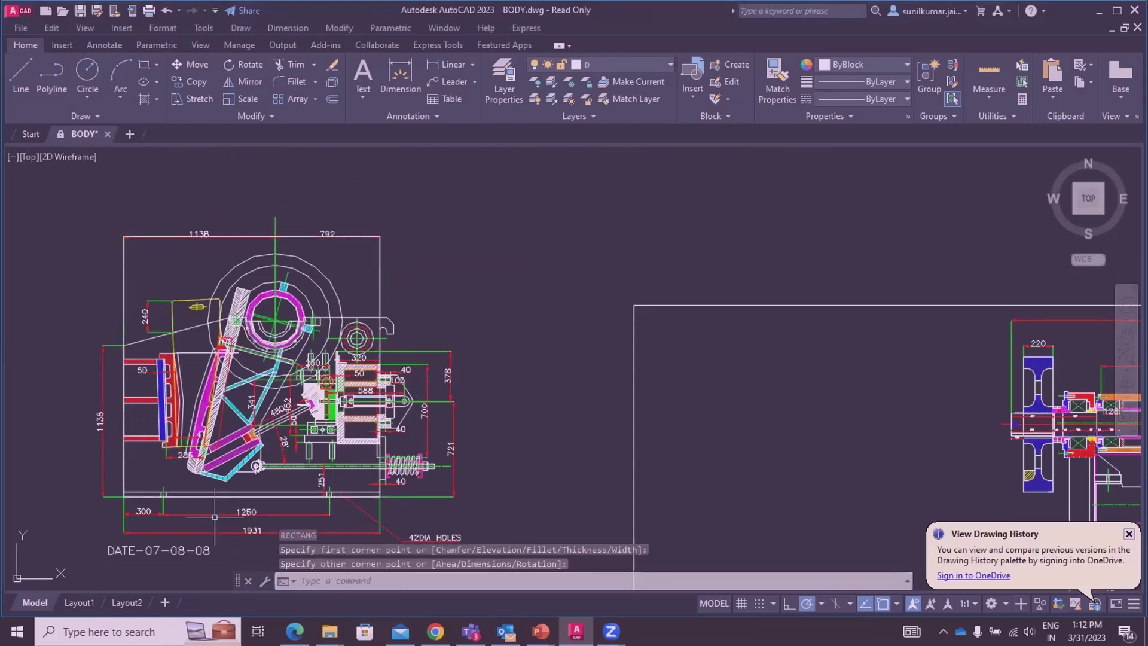
scroll(261, 526, up, 2)
scroll(371, 418, down, 2)
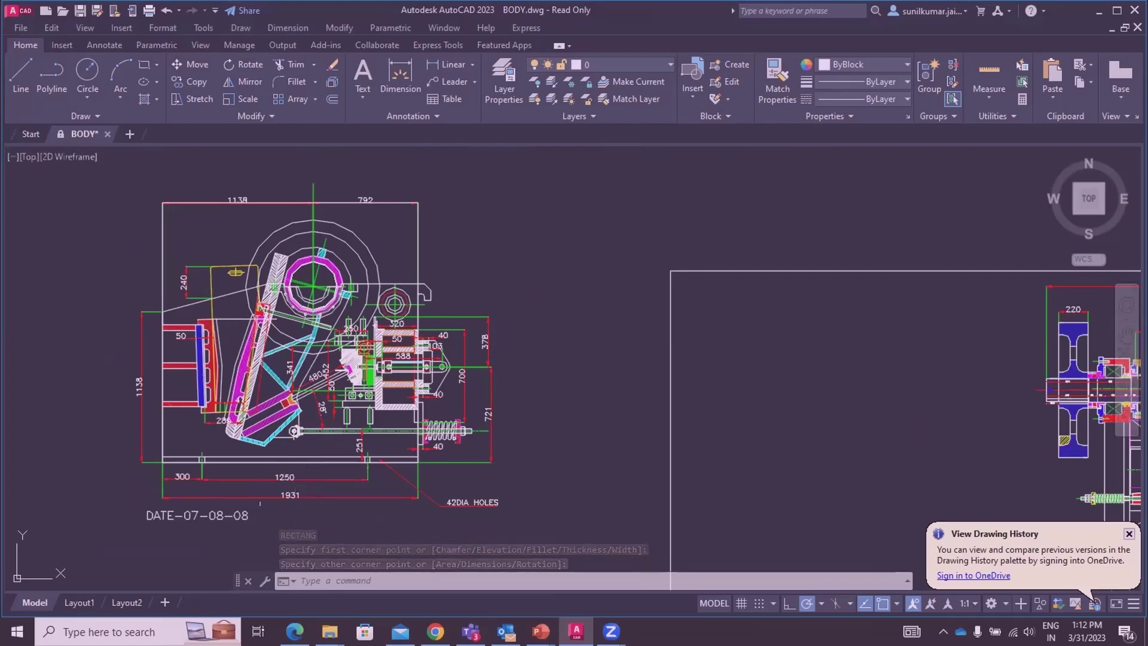
scroll(292, 504, up, 2)
scroll(293, 505, down, 2)
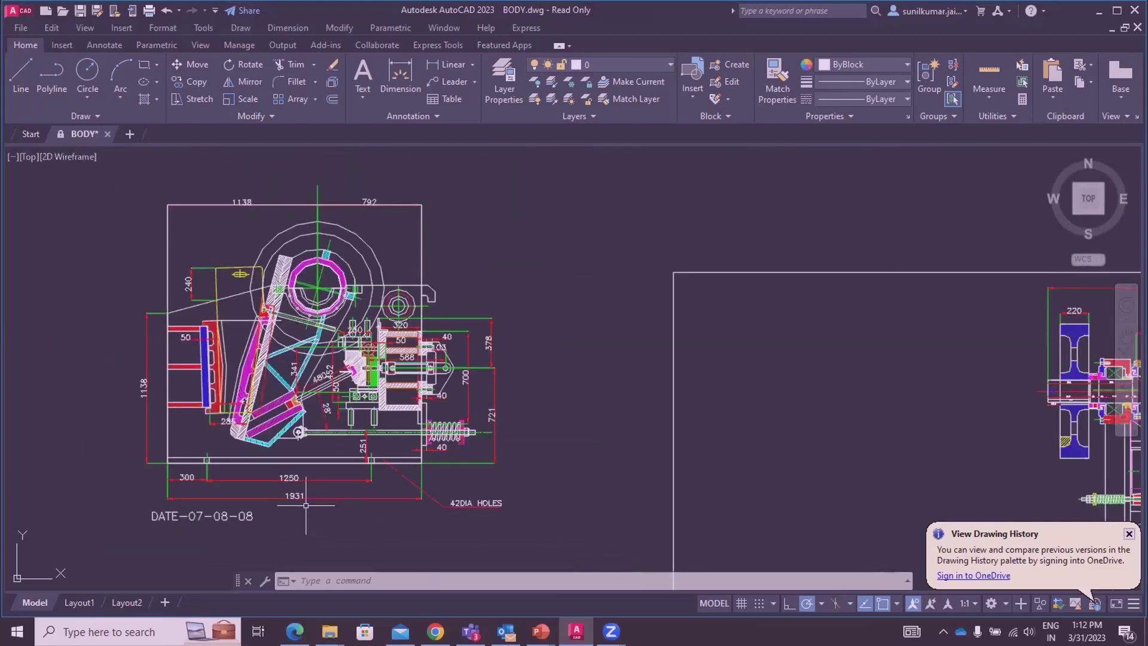
Draw a second, larger rectangle enclosing the left view beyond the first
text(RE)
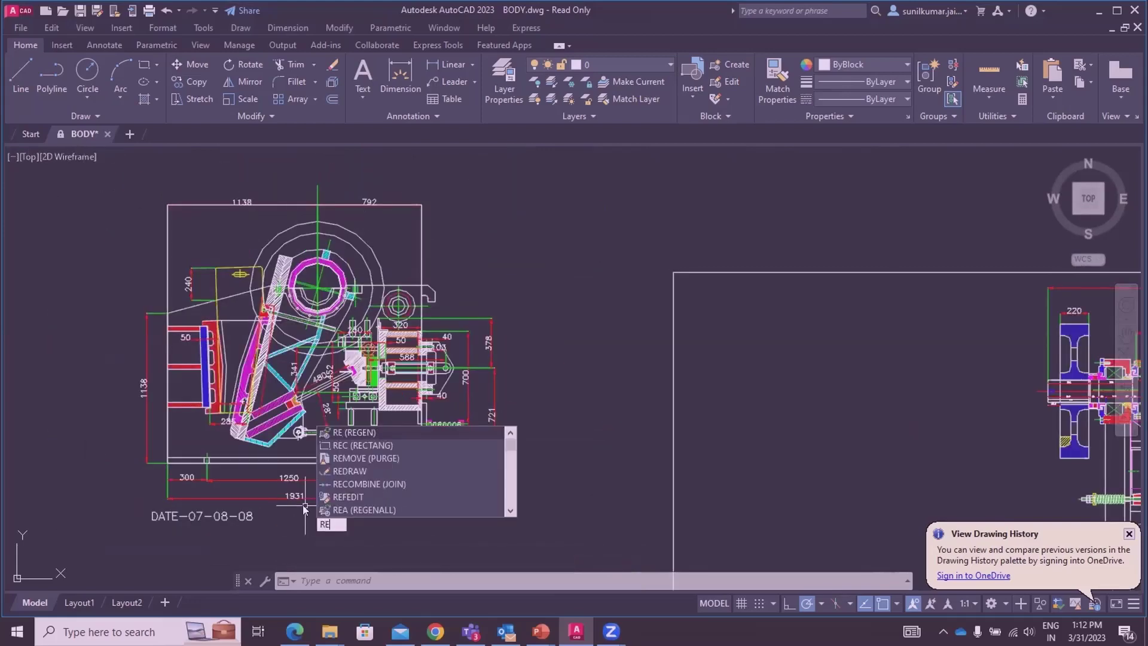
text(C)
key(Return)
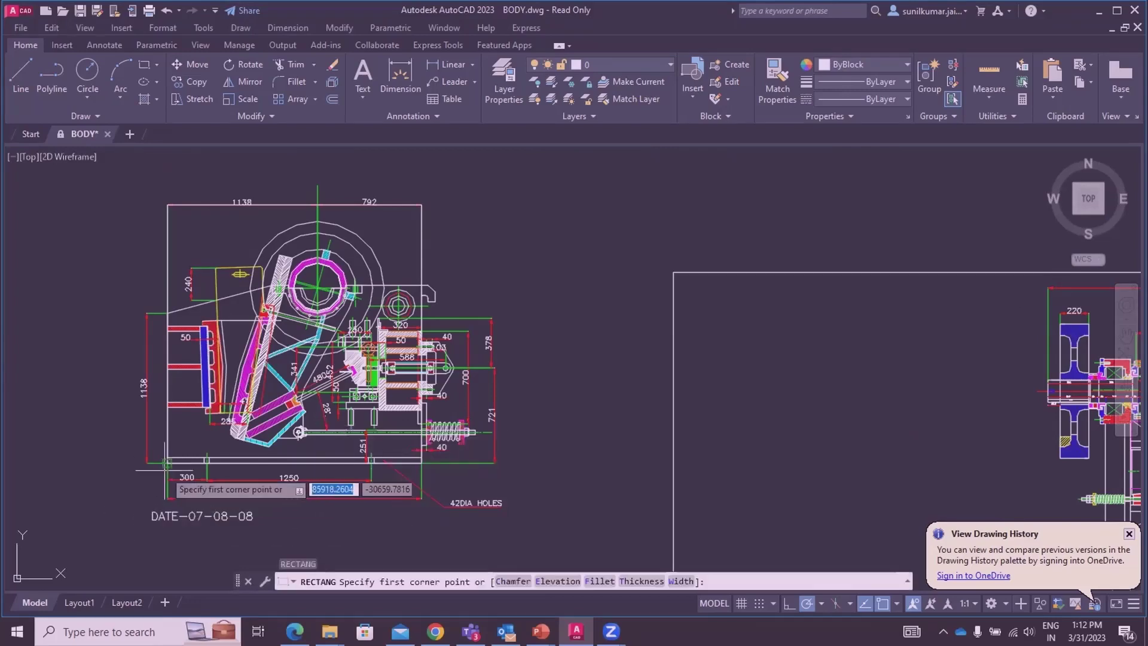
click(167, 463)
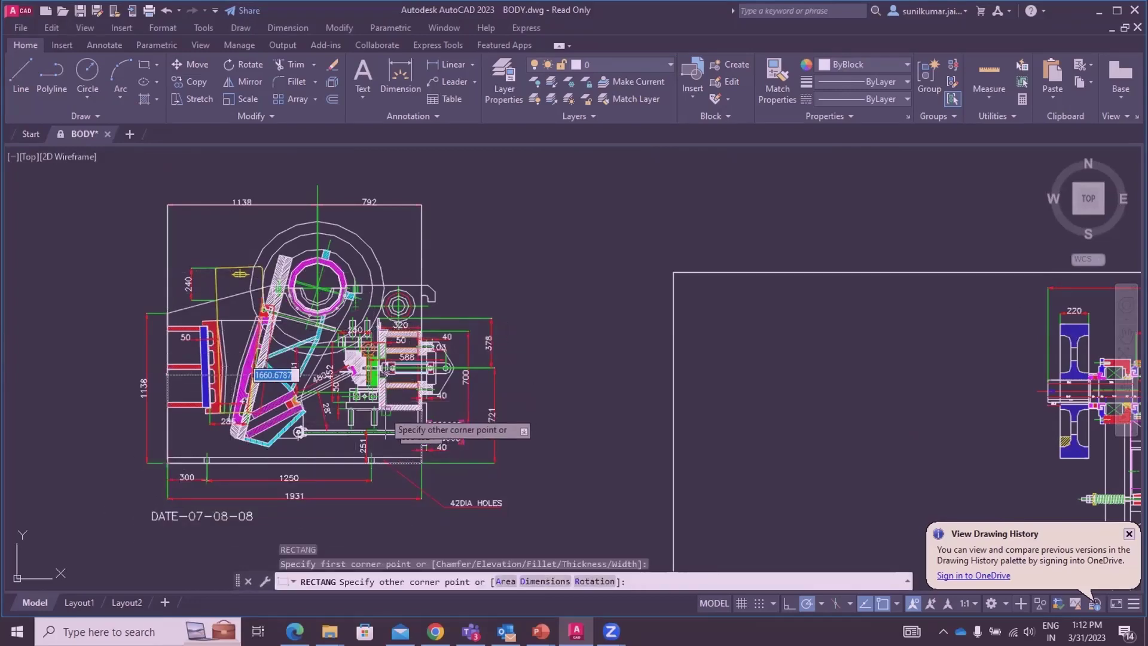
scroll(387, 412, down, 2)
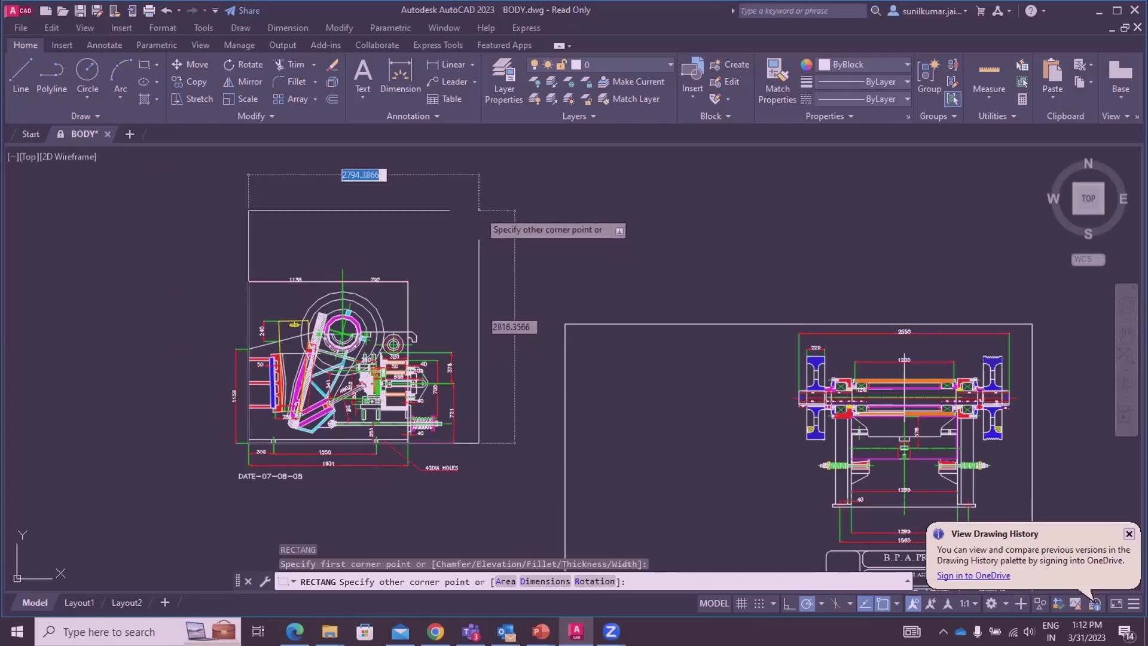
click(479, 210)
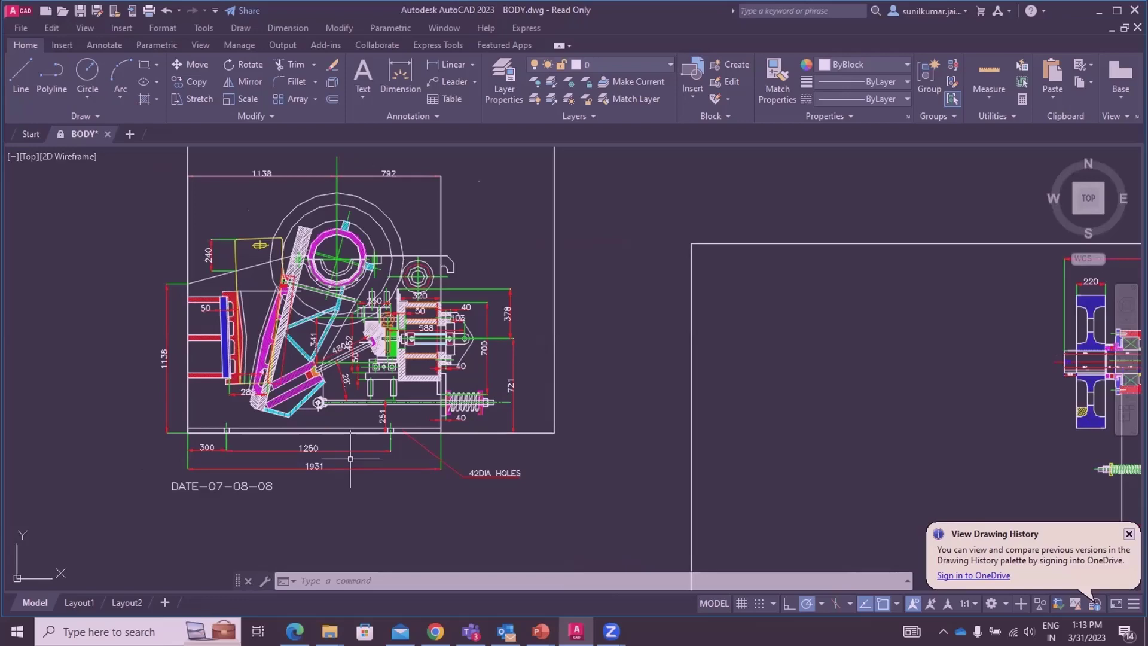
Start SCALE on the left view and its rectangle, with the bottom-left corner as base point
text(SCALe)
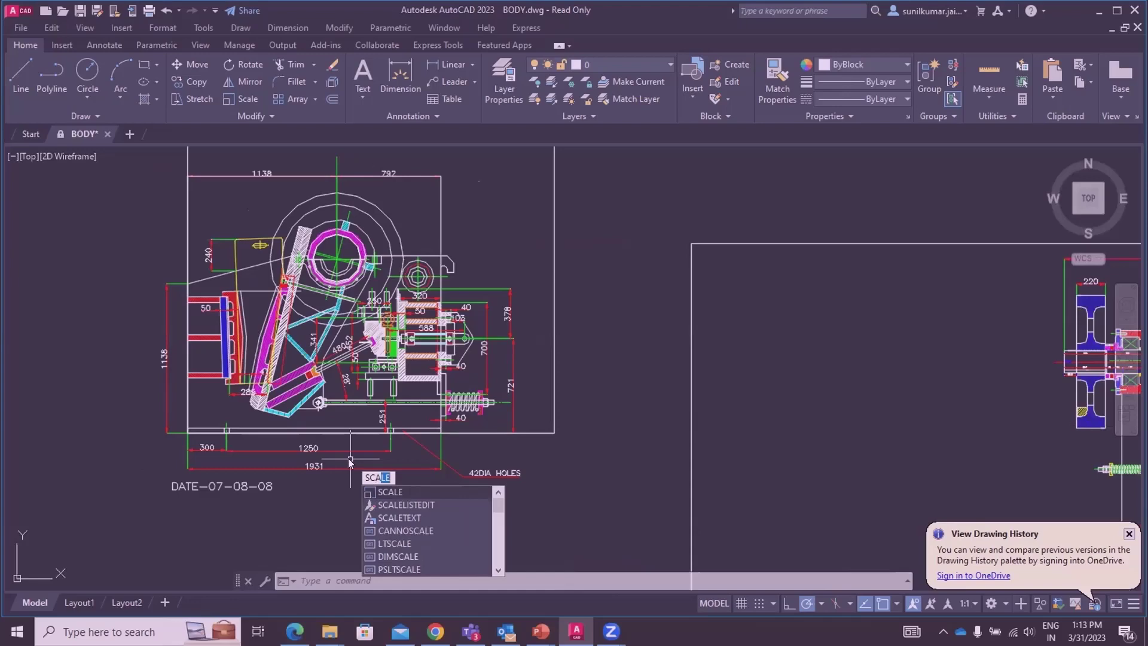
key(Return)
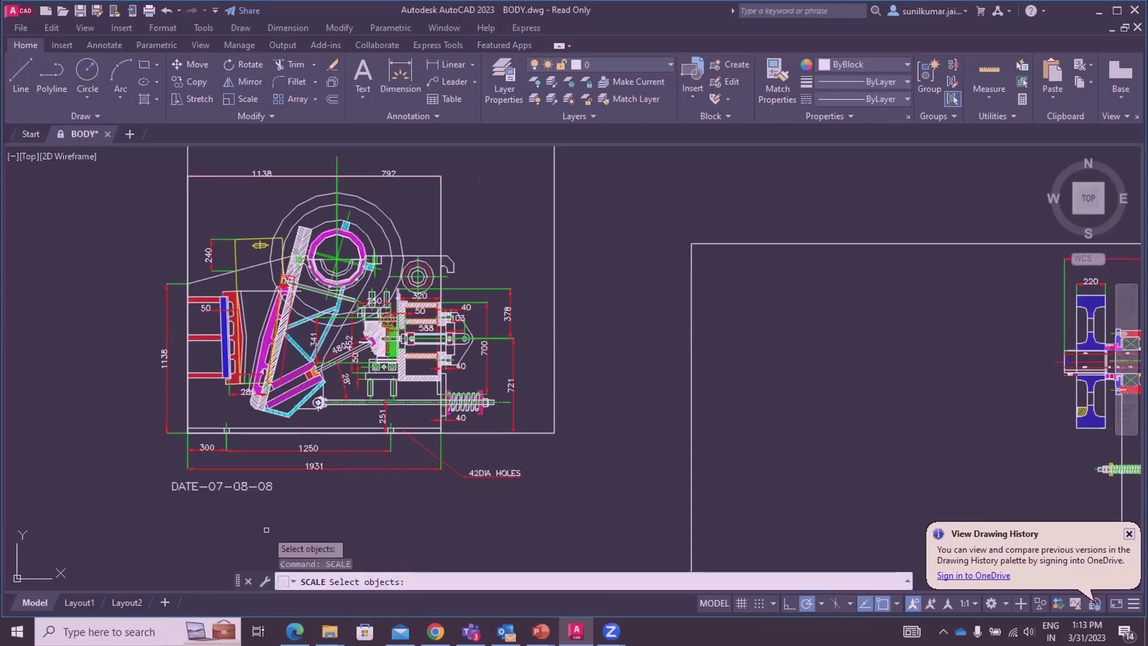
scroll(270, 531, down, 3)
click(158, 533)
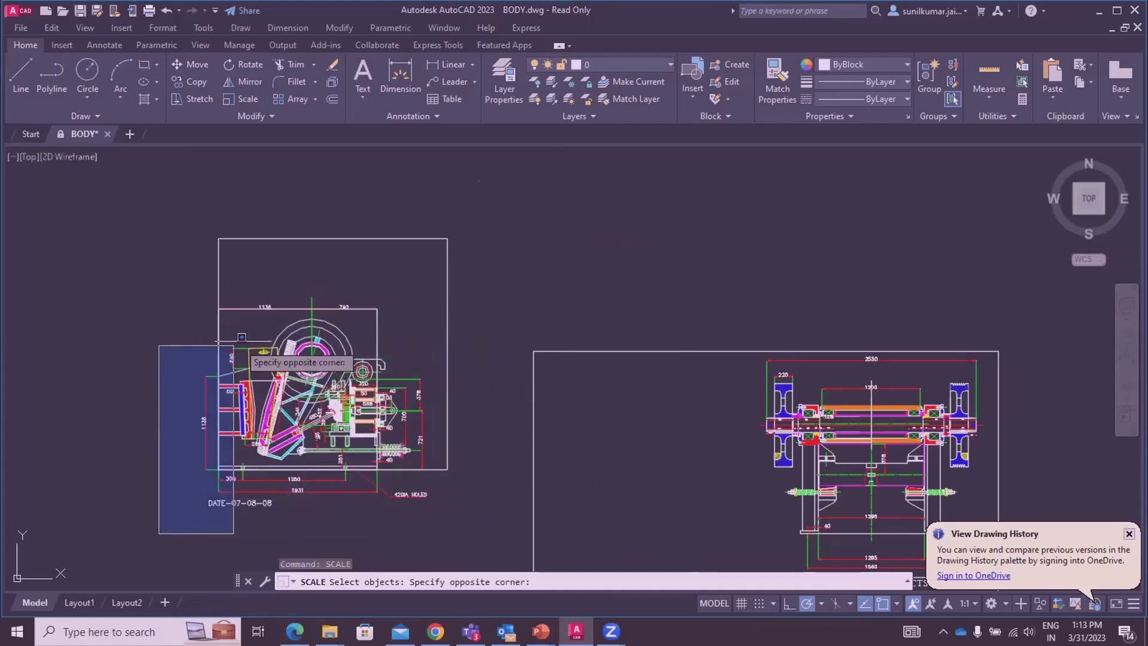
click(436, 293)
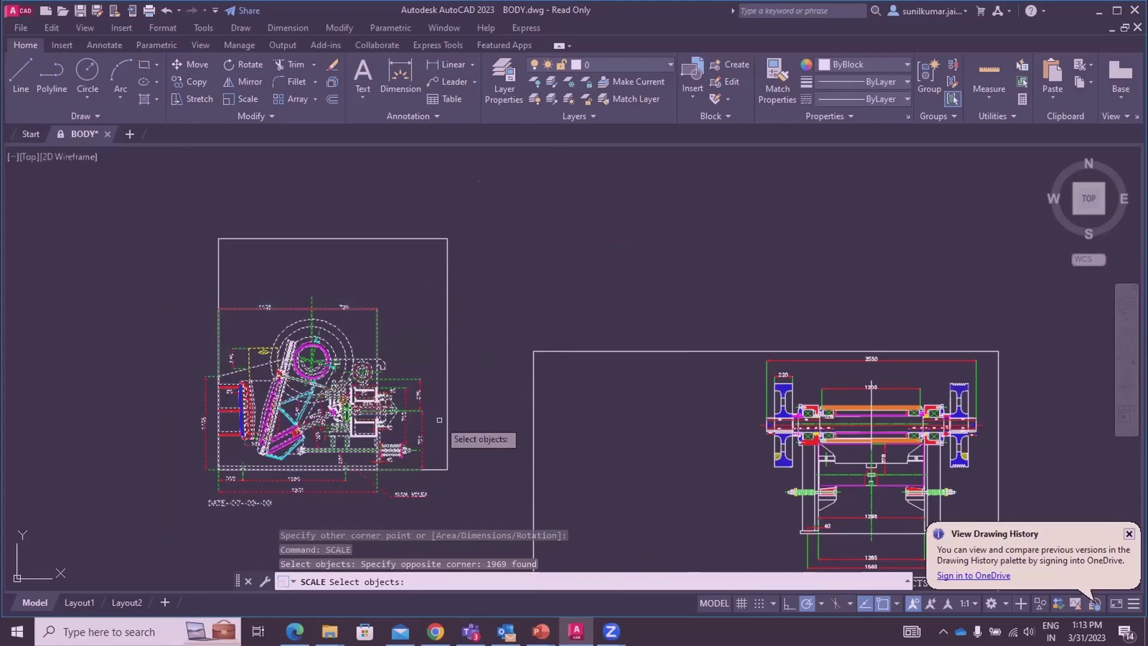
key(Return)
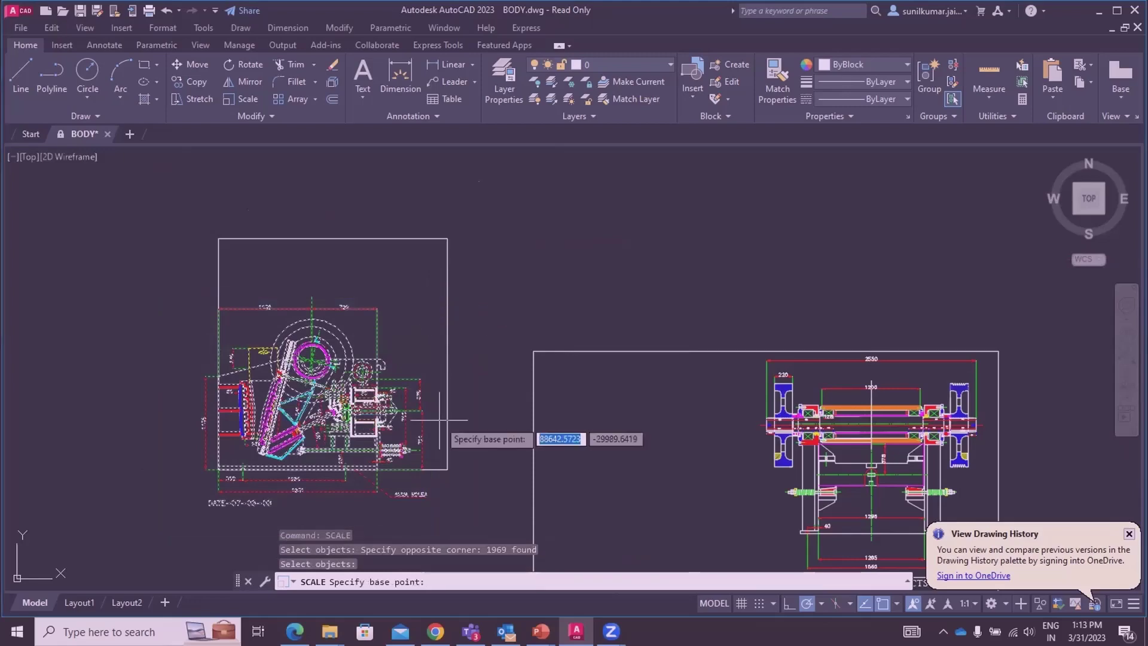
click(219, 470)
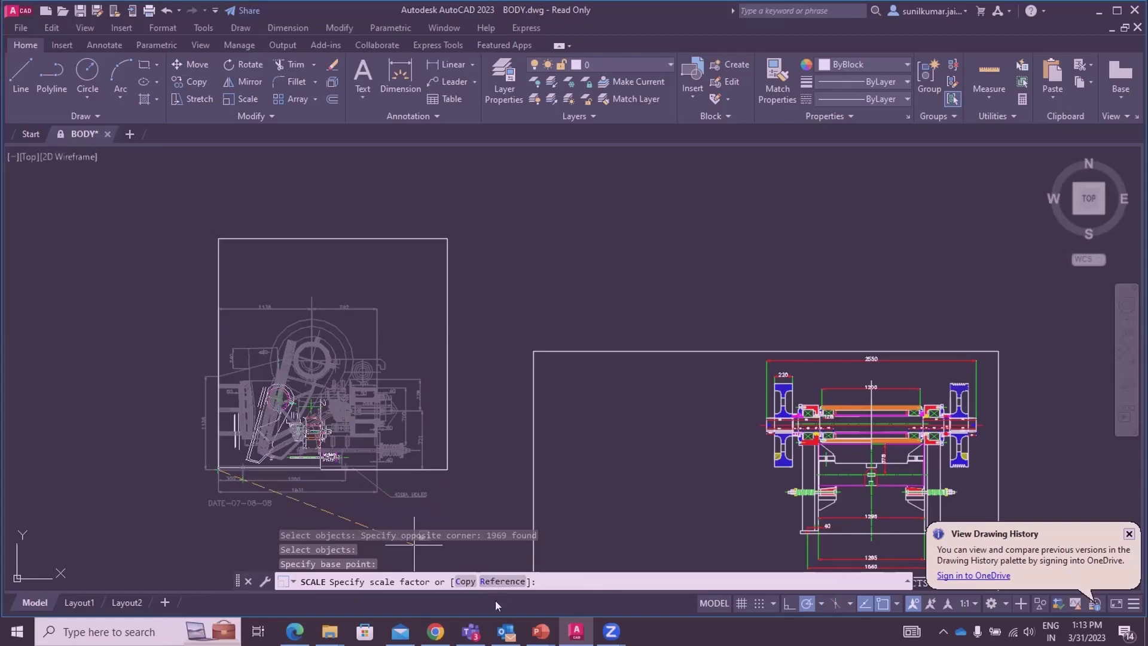
Scale the left view by reference so its 1931 base length becomes 2794
text(r)
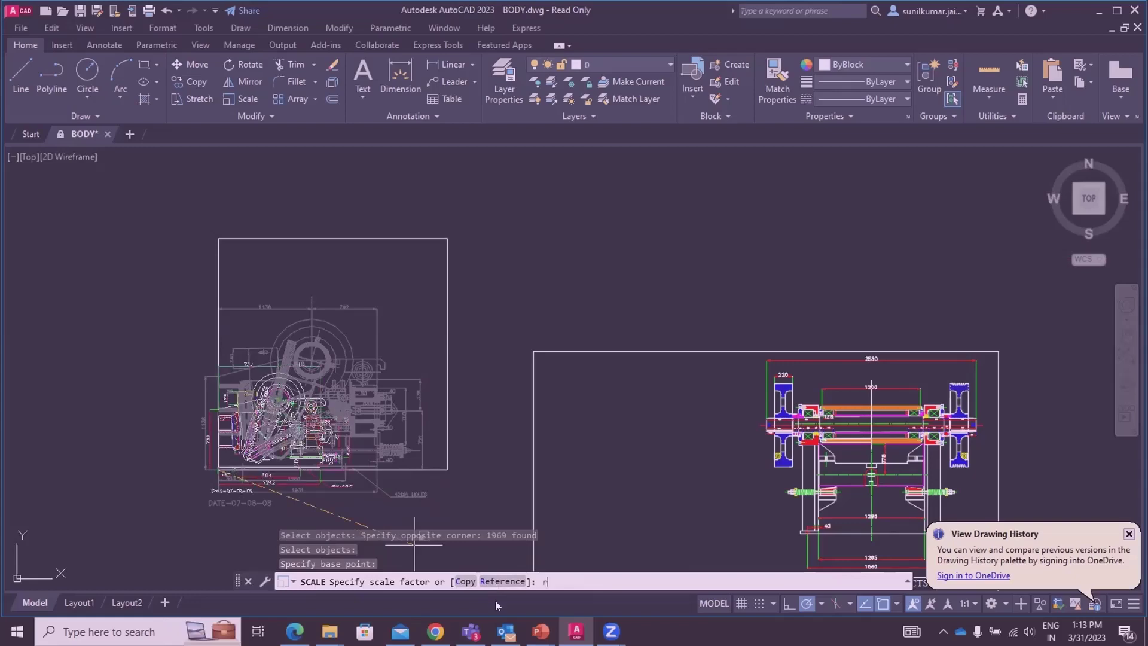
key(Return)
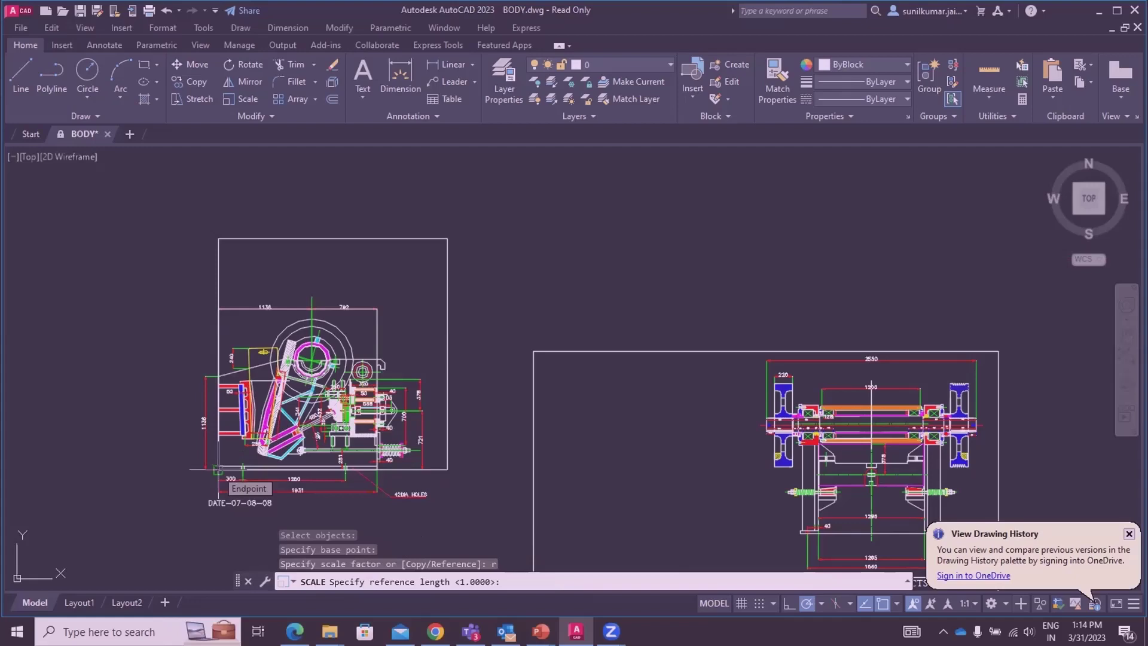
click(219, 470)
scroll(344, 489, up, 2)
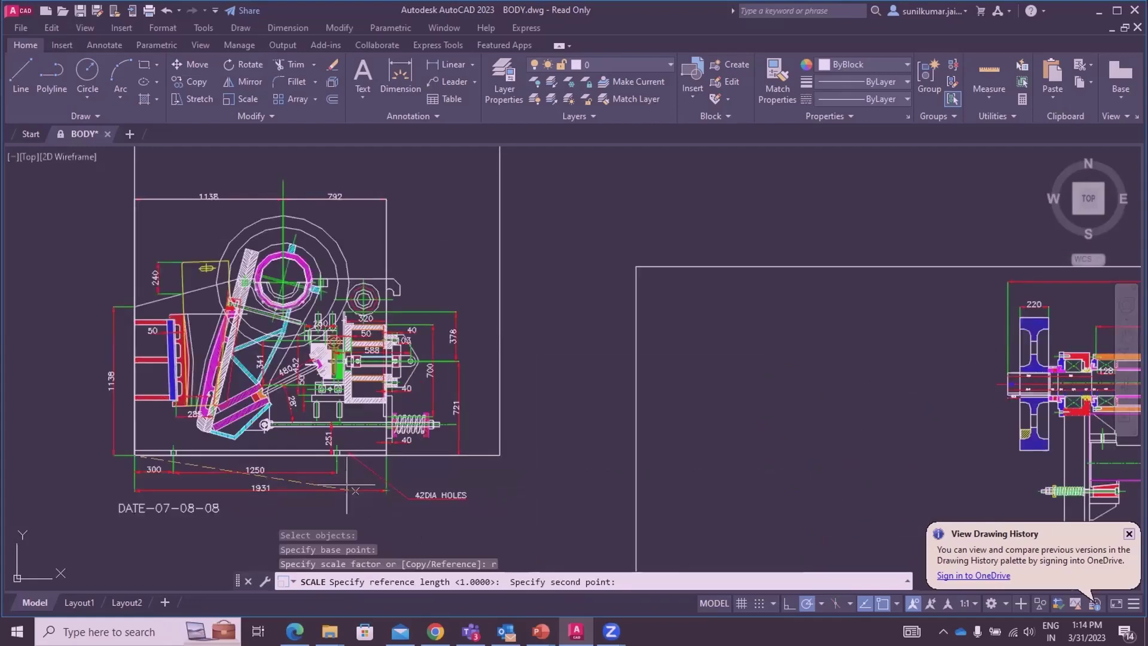
scroll(341, 489, up, 2)
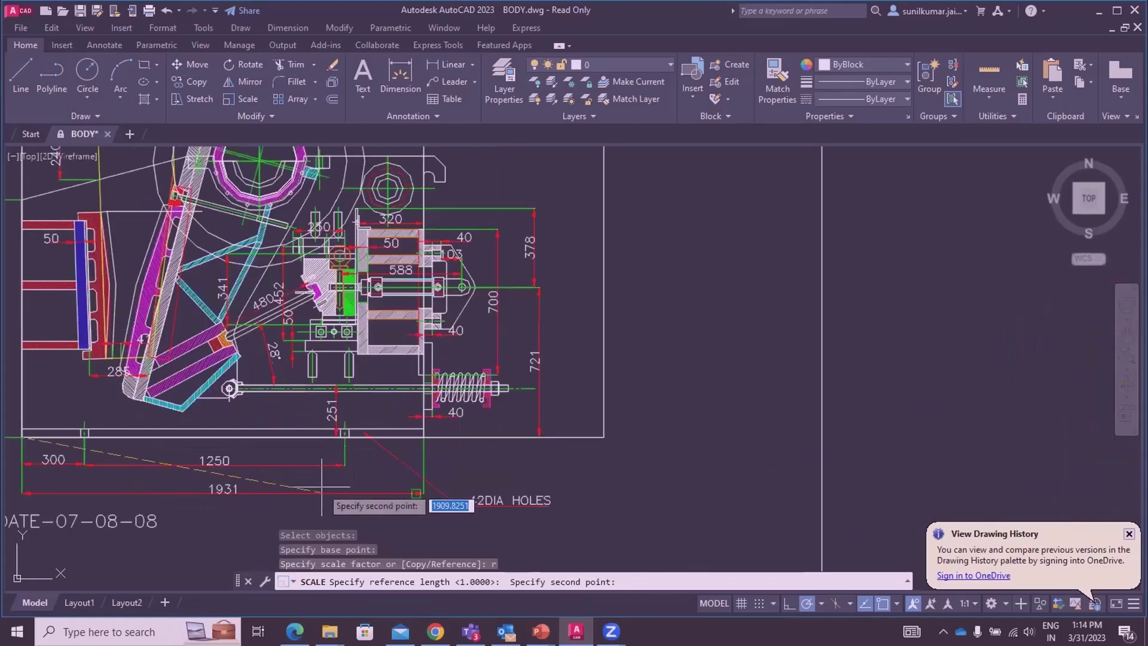
click(424, 437)
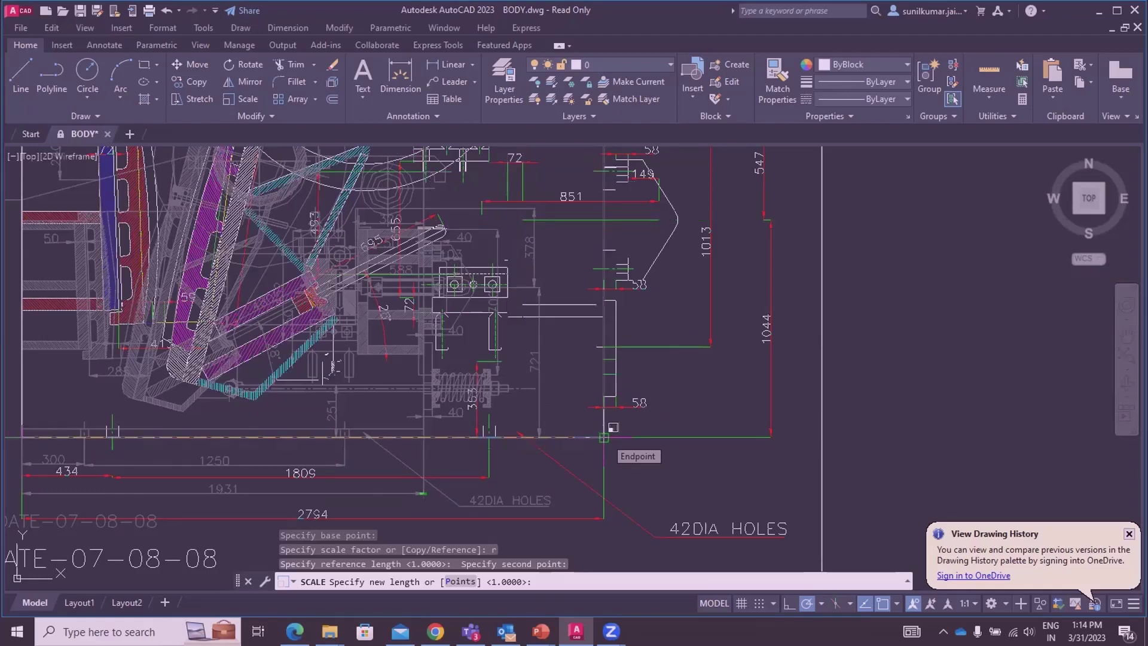
click(601, 450)
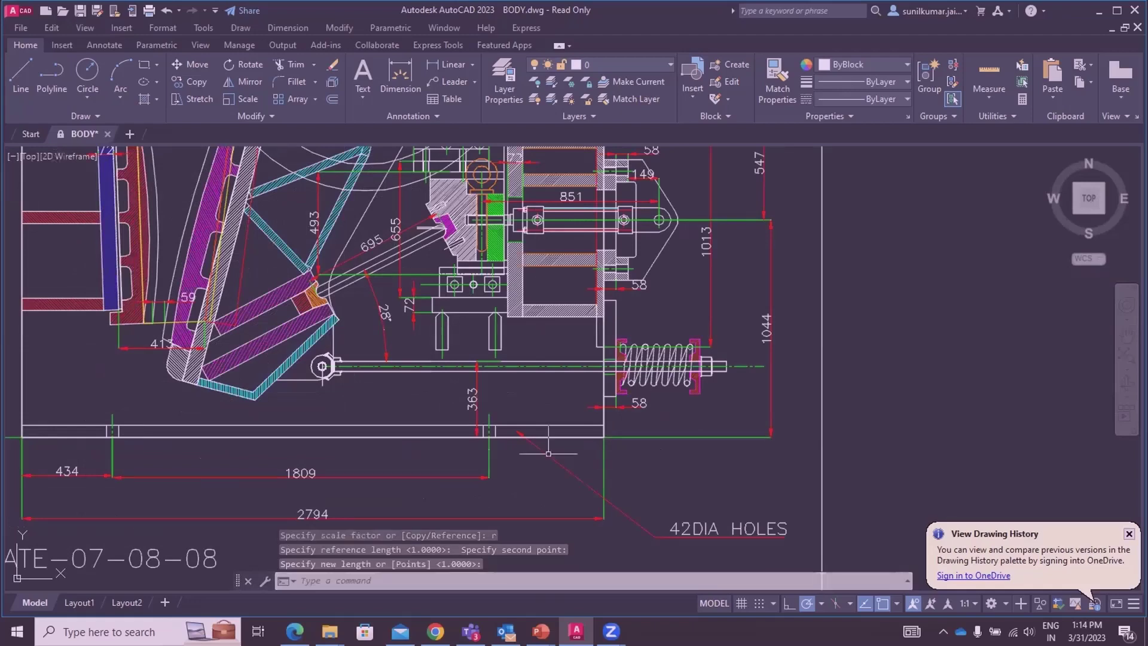
scroll(519, 419, down, 3)
scroll(472, 440, down, 2)
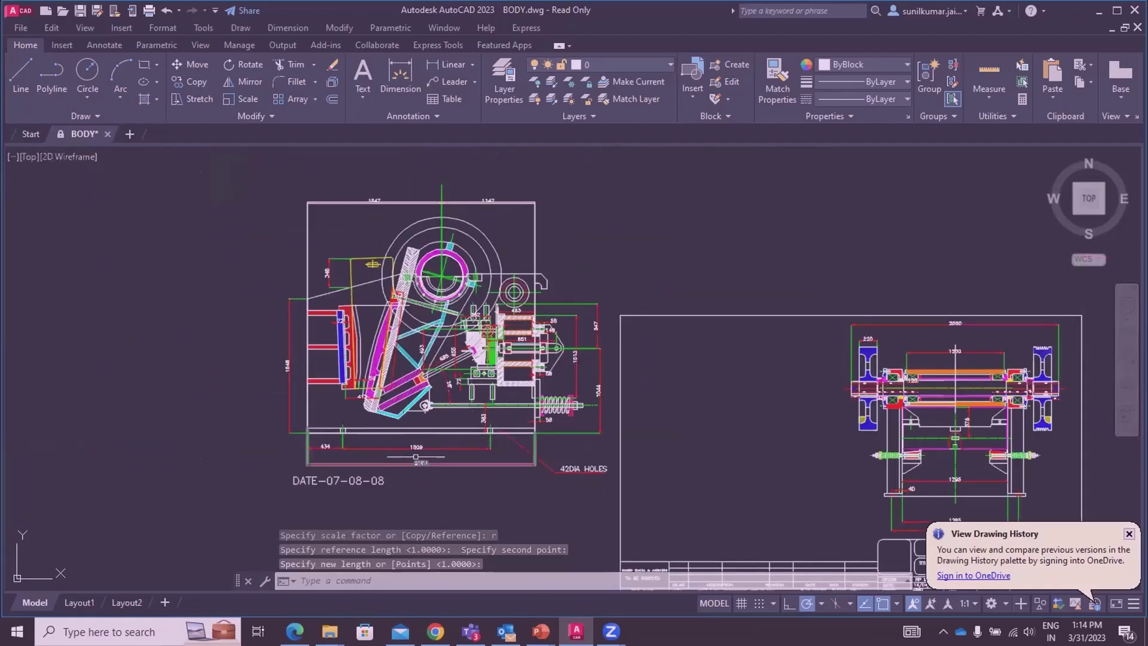
scroll(377, 419, up, 2)
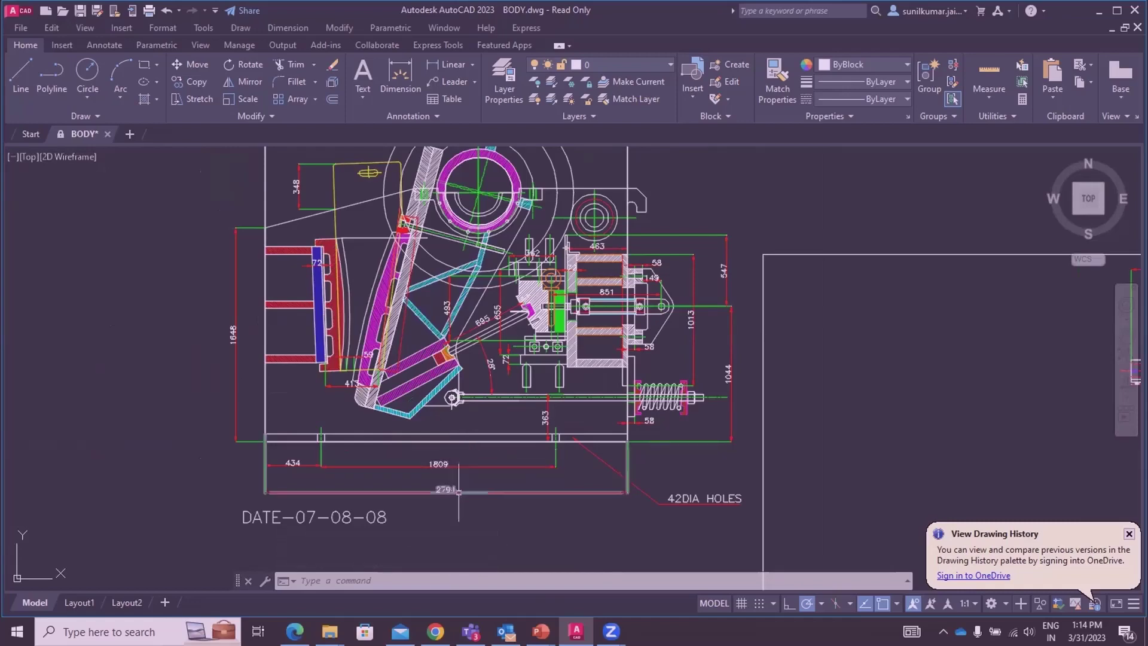
scroll(457, 492, down, 2)
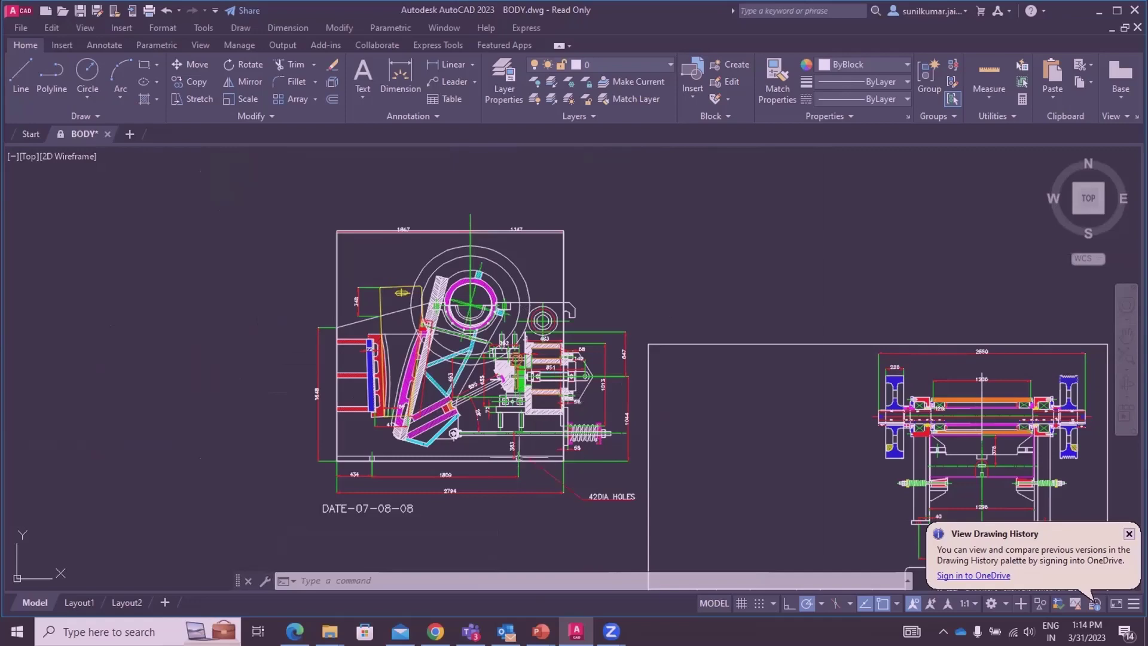
mouse_move(453, 433)
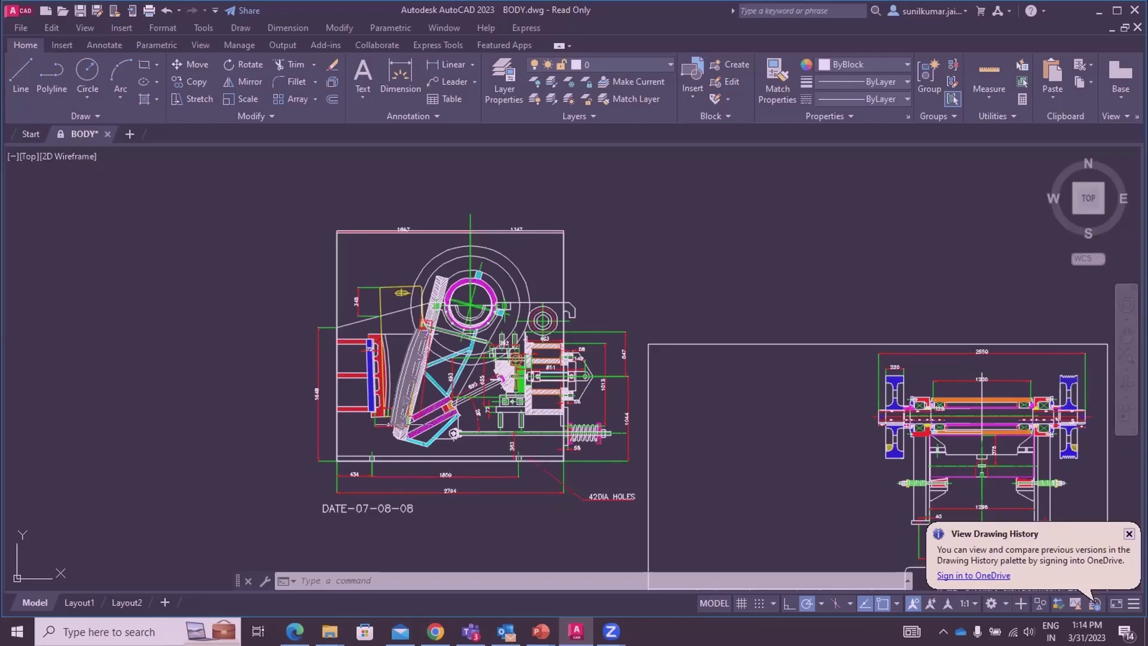
scroll(527, 493, up, 3)
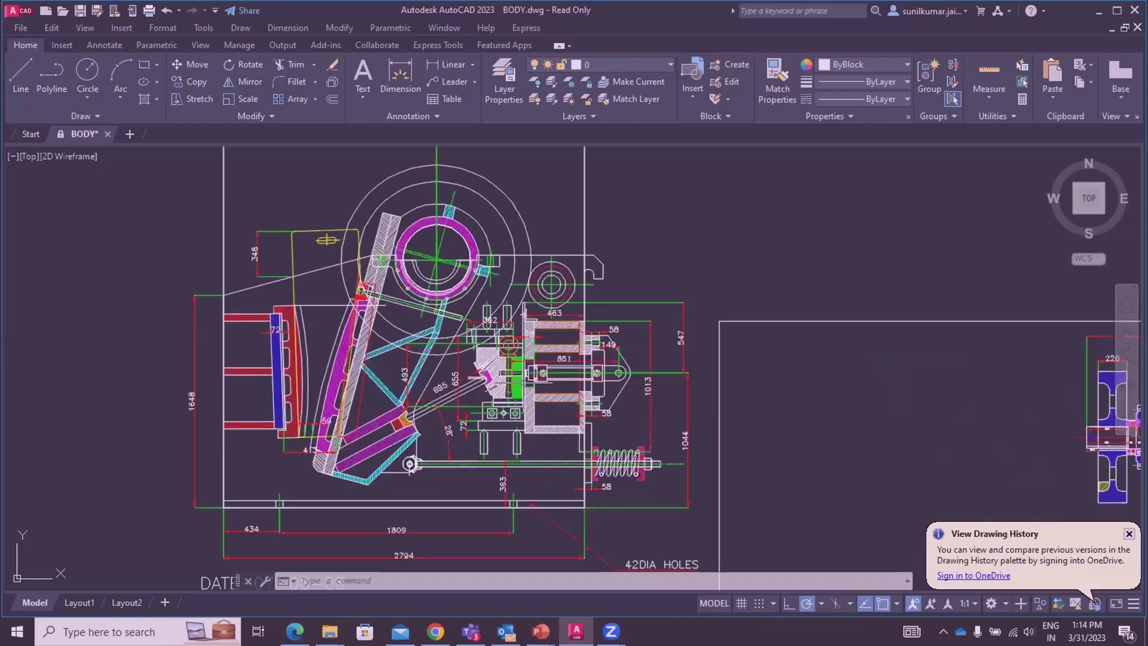
scroll(379, 476, down, 5)
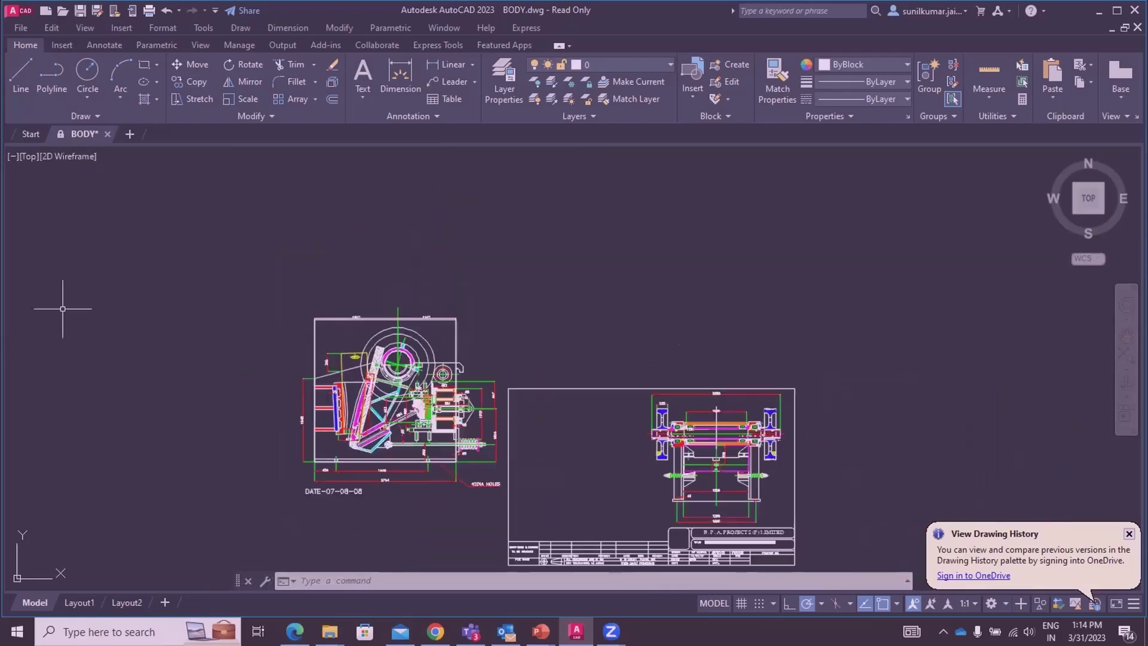
Create a new drawing from the acad template via File > New
click(16, 28)
click(36, 44)
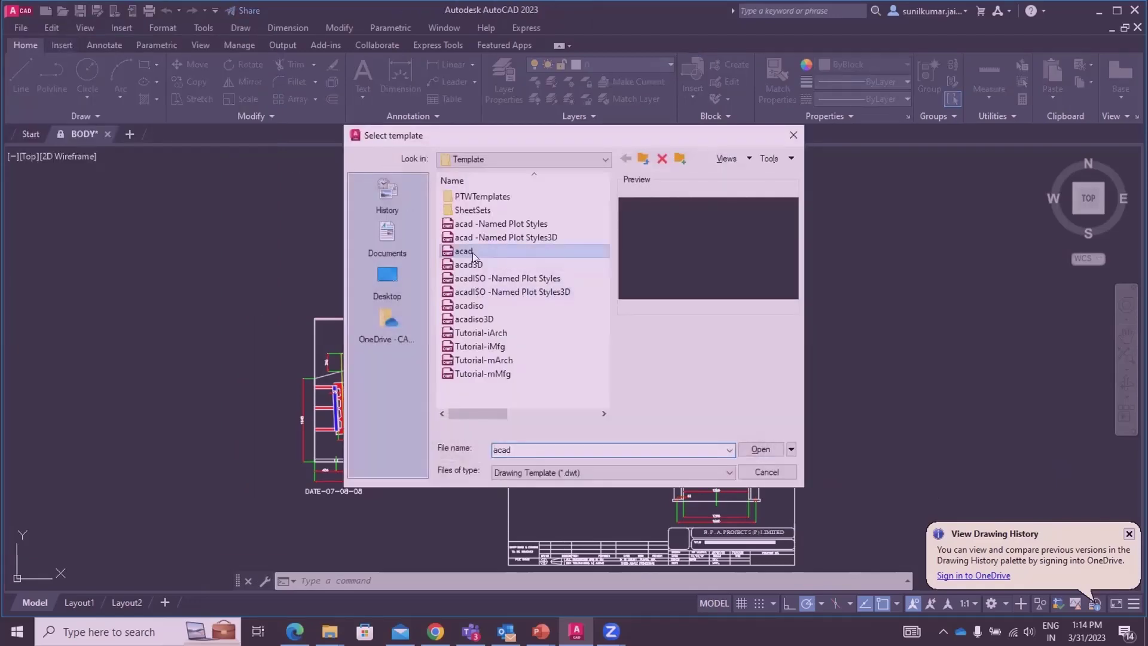
double_click(472, 254)
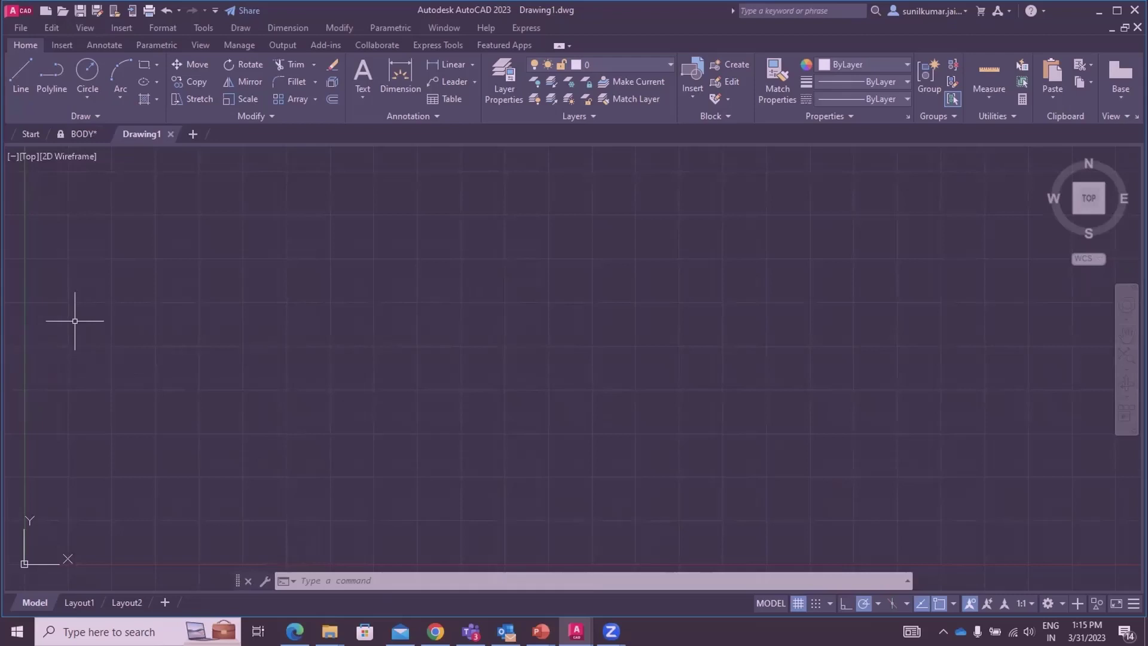
Run MVSETUP without paper space: decimal units, scale factor 1, paper 210 × 297
text(M)
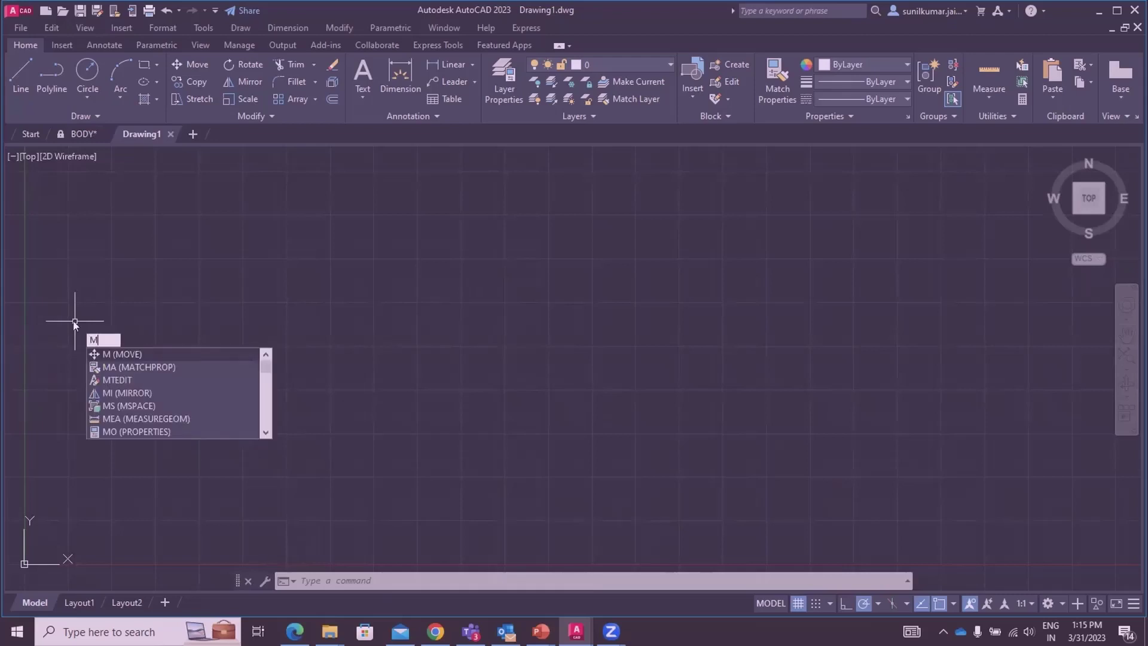
text(VSE)
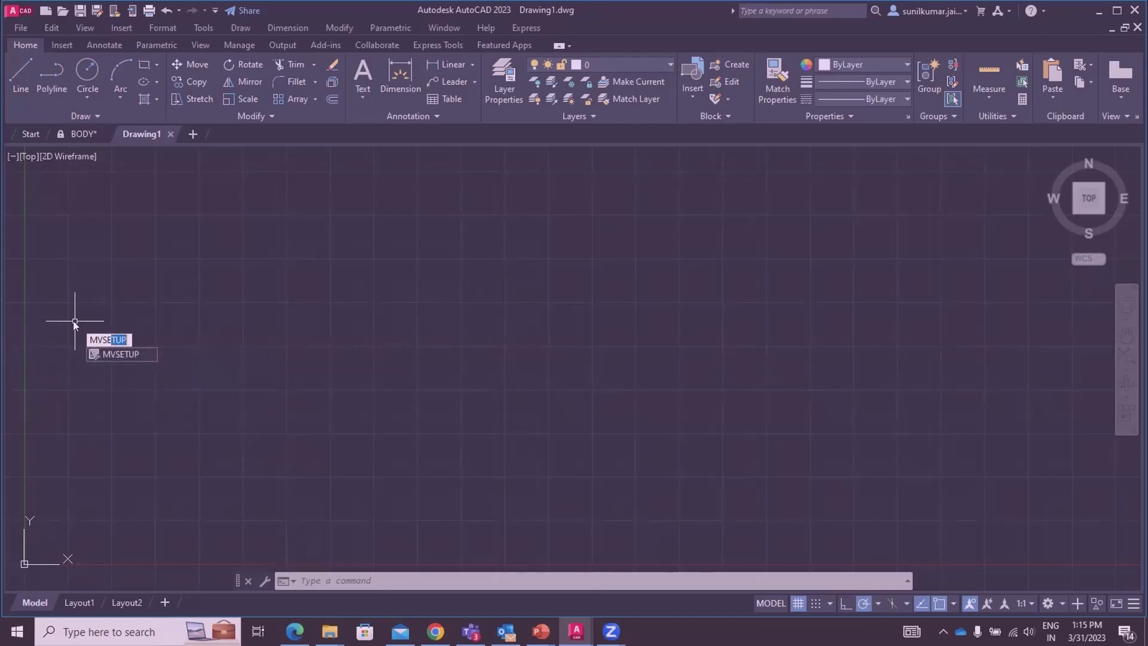
text(TUP)
key(Return)
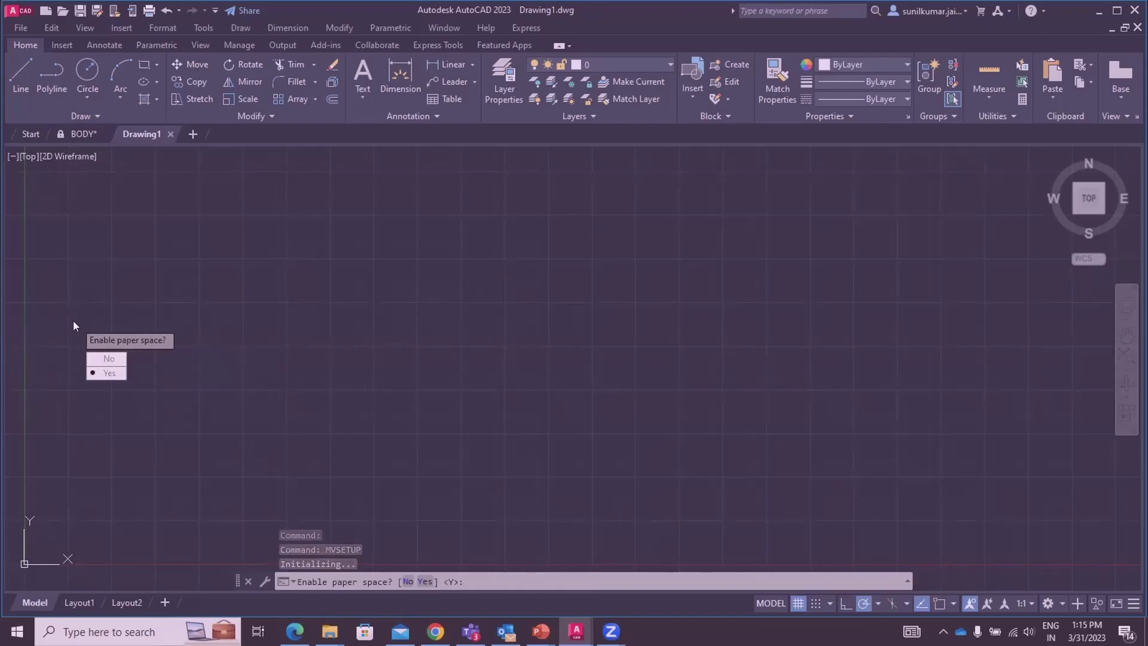
text(n)
key(Return)
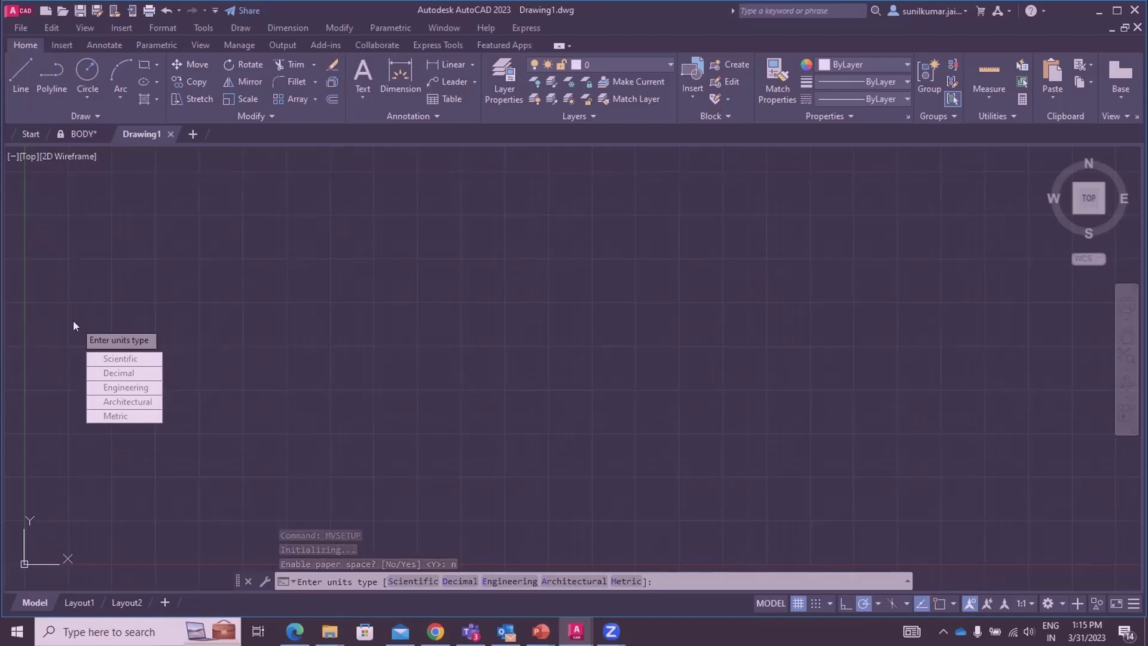
text(d)
key(Return)
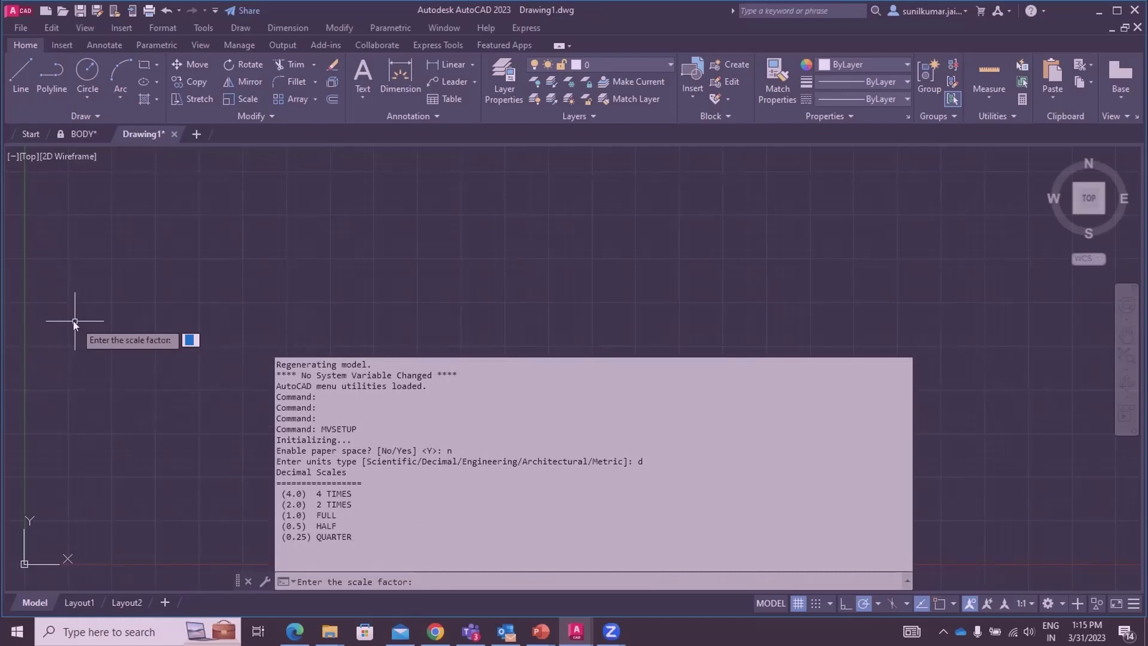
text(1)
key(Return)
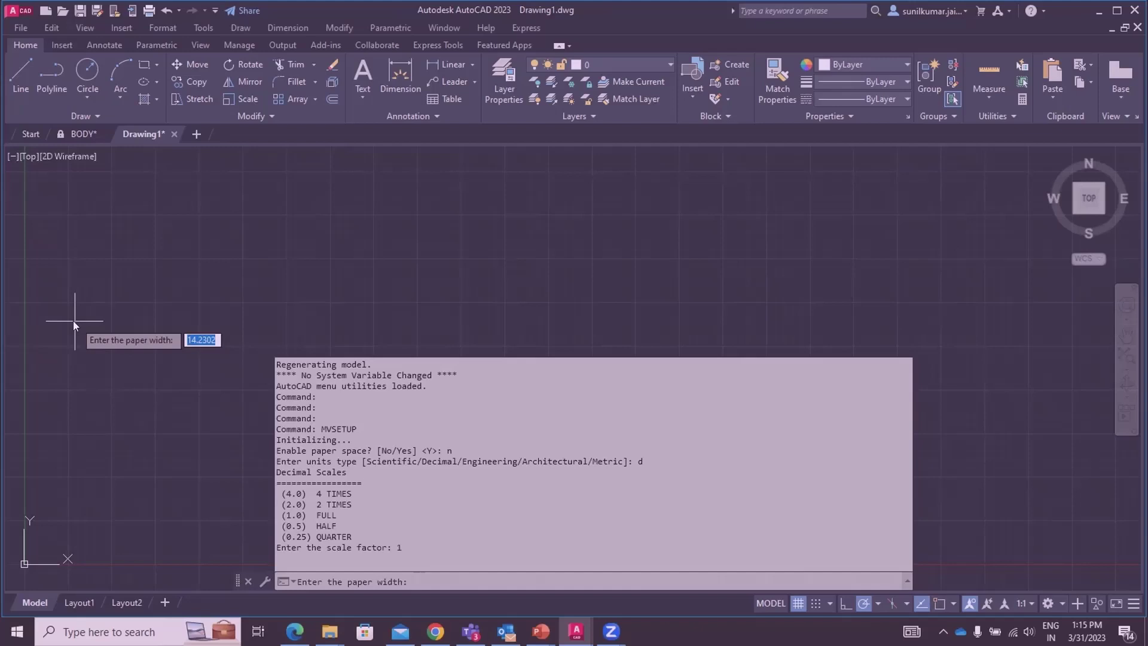
text(210)
key(Return)
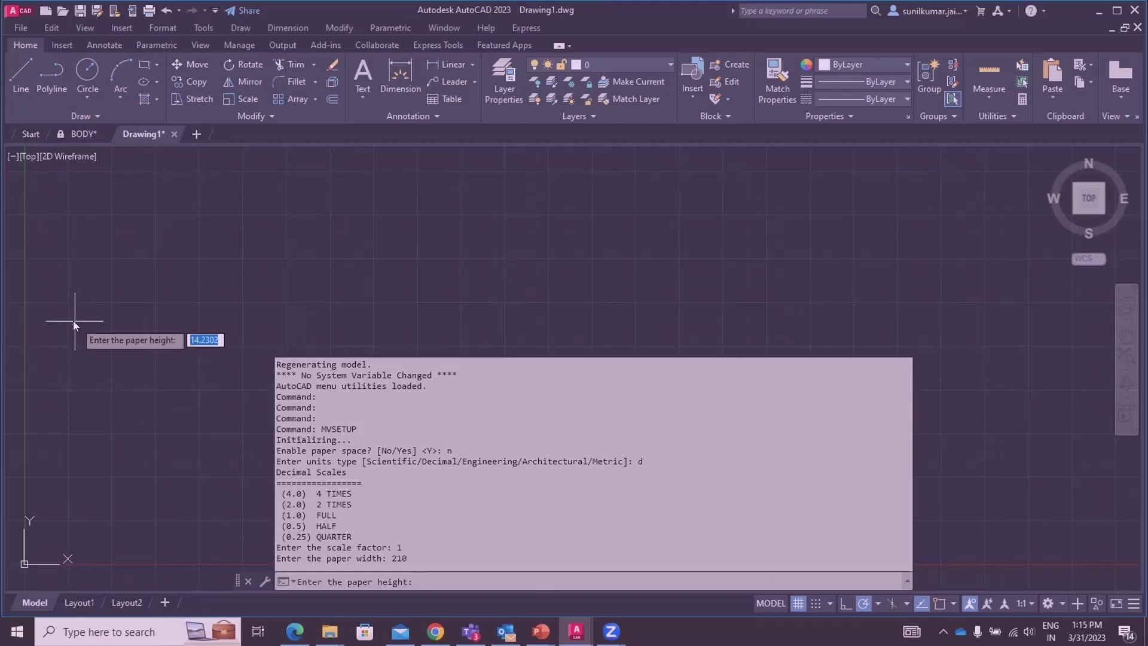
text(297)
key(Return)
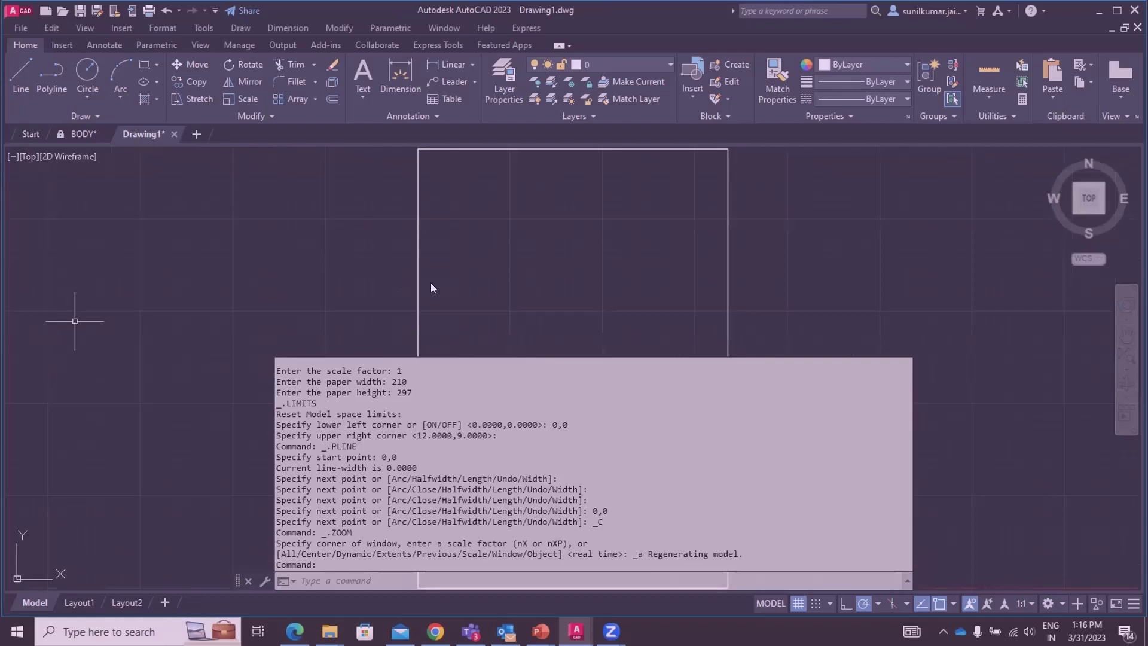
Draw a small rectangle with RECTANG in the upper middle of the A4 border
scroll(494, 254, down, 4)
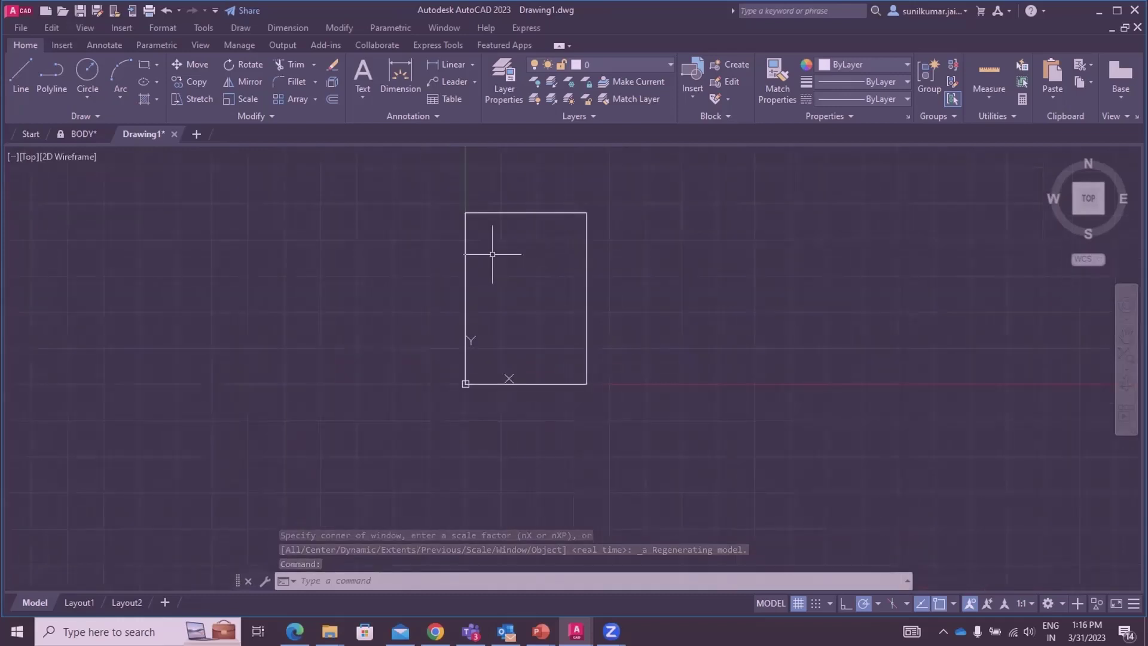
scroll(494, 359, up, 4)
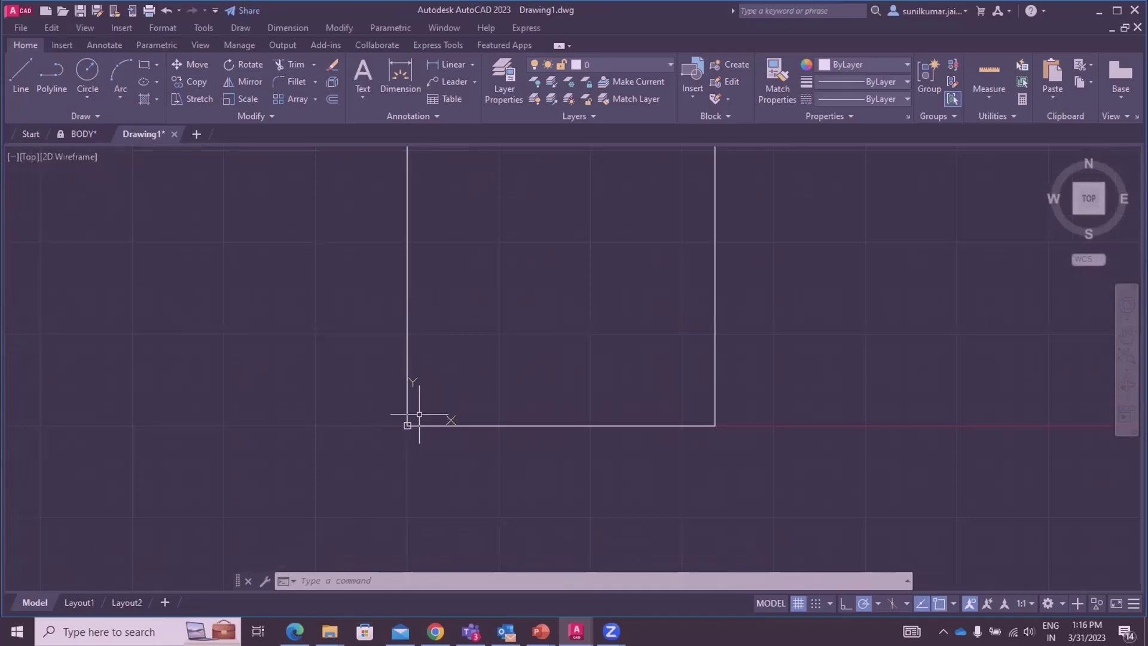
scroll(405, 432, down, 2)
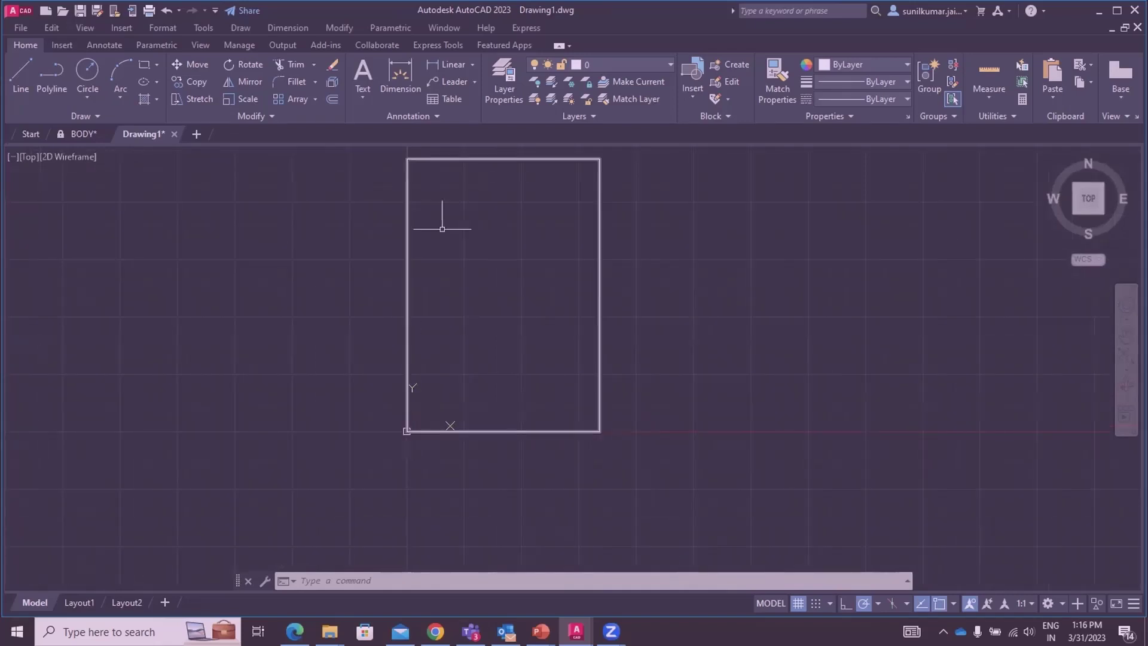
text(rec)
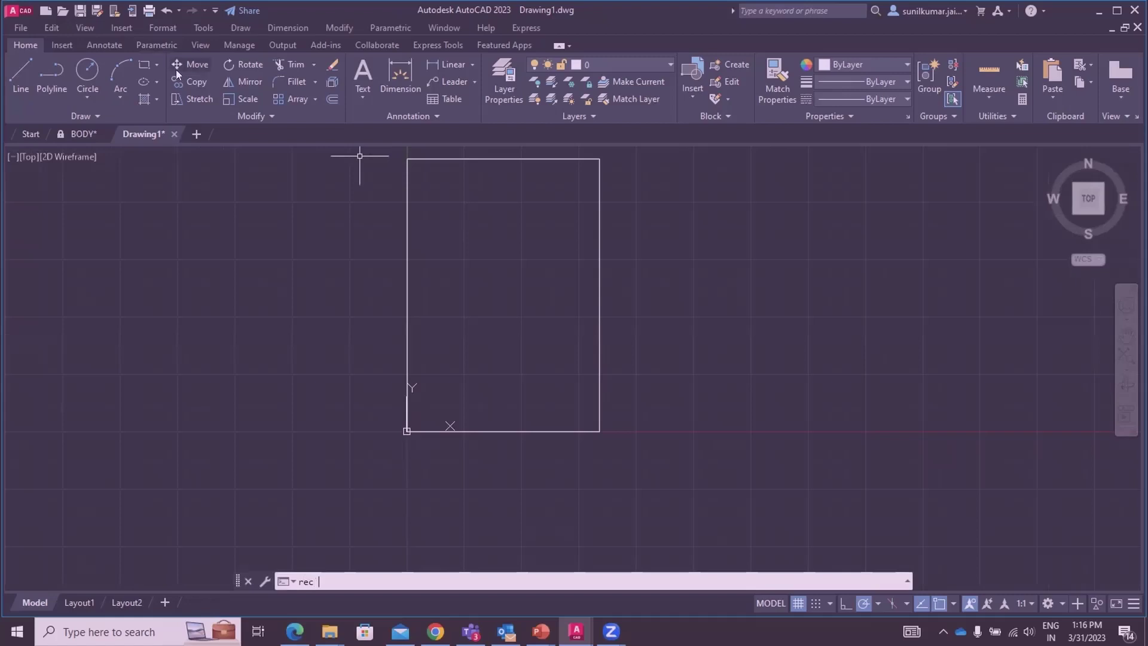
key(Return)
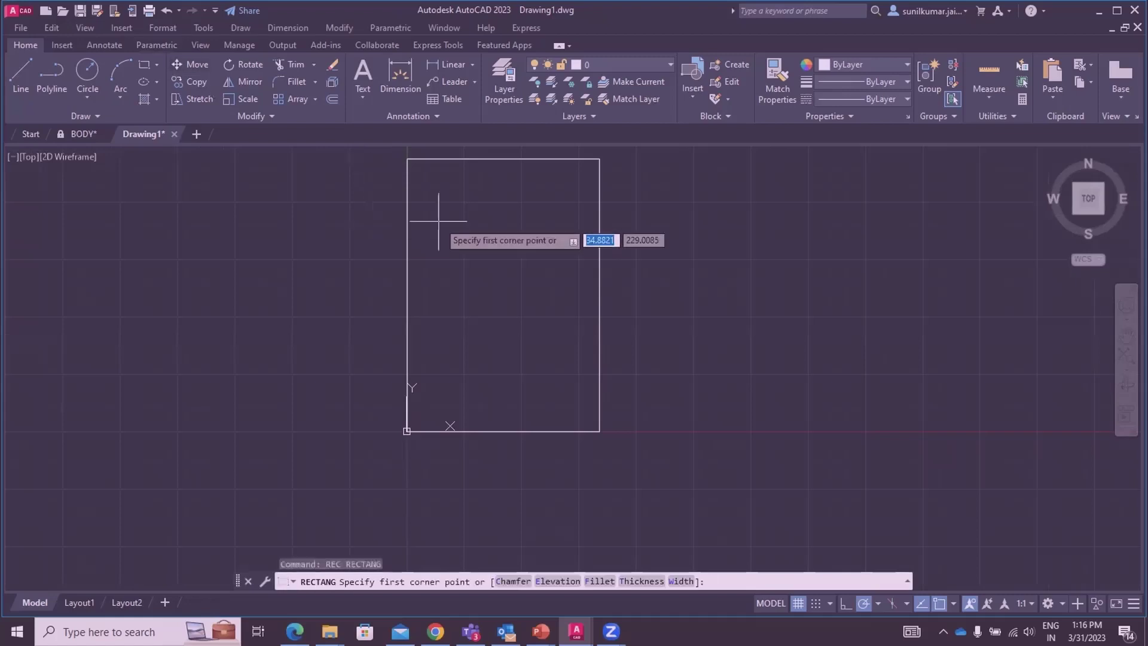
click(454, 345)
click(552, 295)
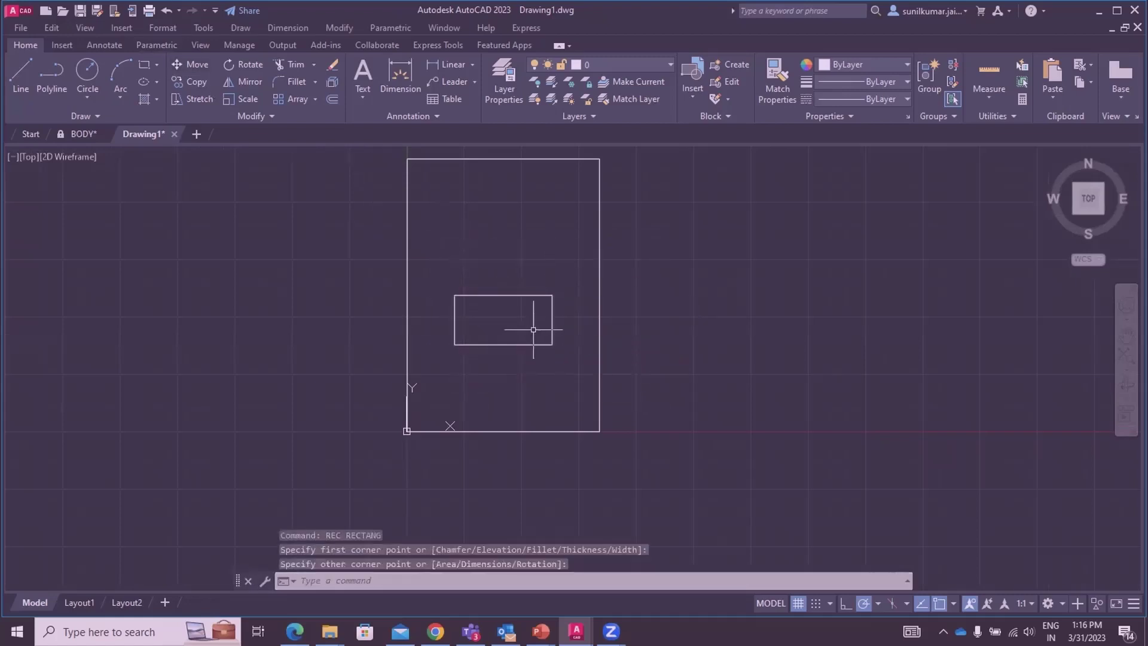
scroll(500, 358, up, 4)
scroll(395, 370, down, 2)
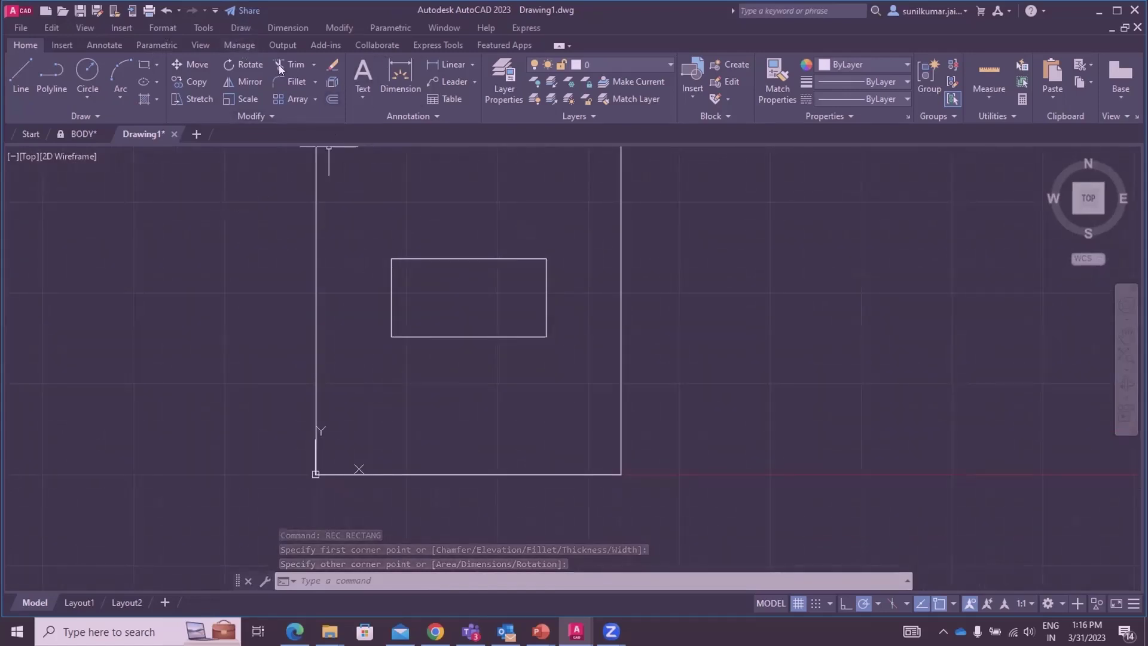
click(204, 219)
click(409, 174)
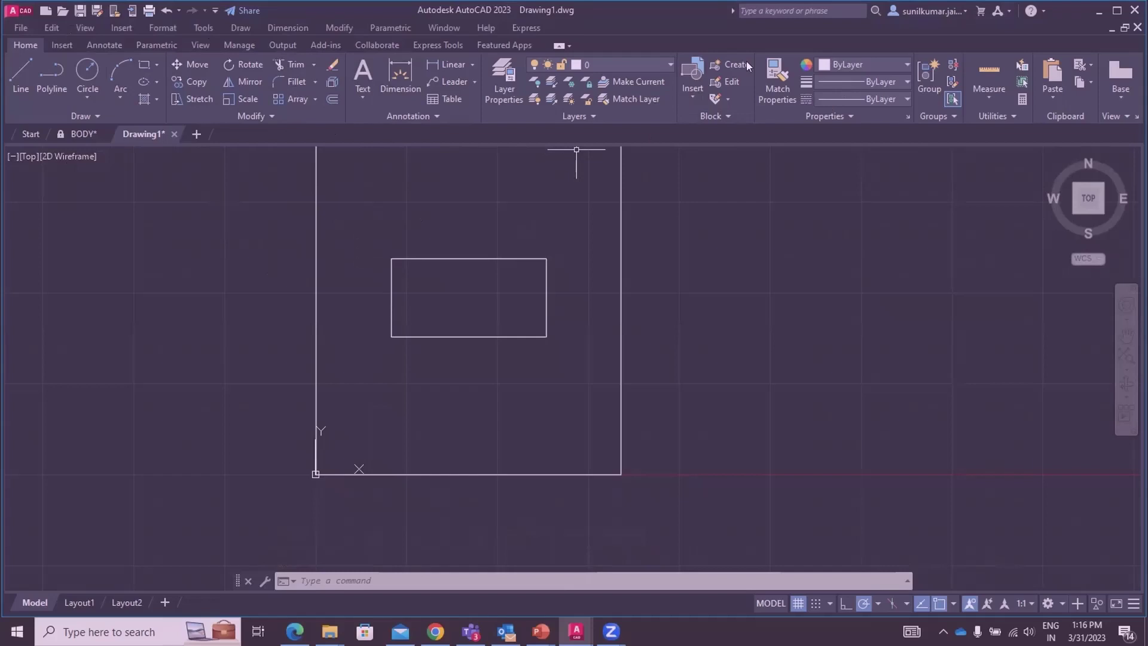
Show the AutoCAD Dimension toolbar floating over the drawing and start an ordinate dimension
click(203, 28)
mouse_move(321, 76)
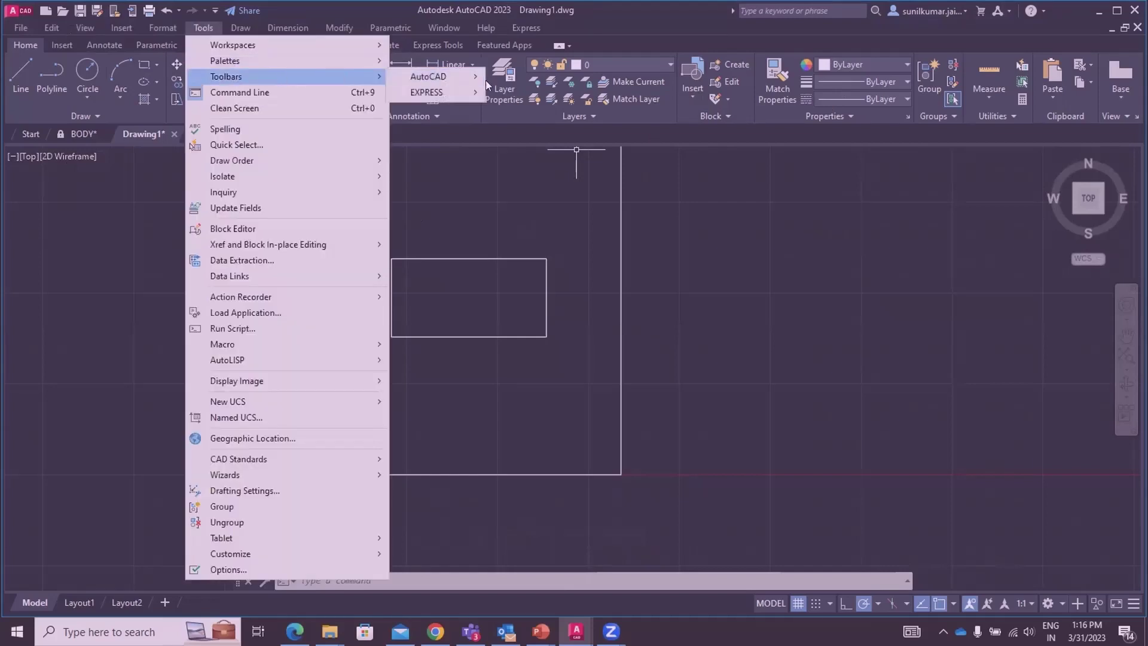
mouse_move(478, 79)
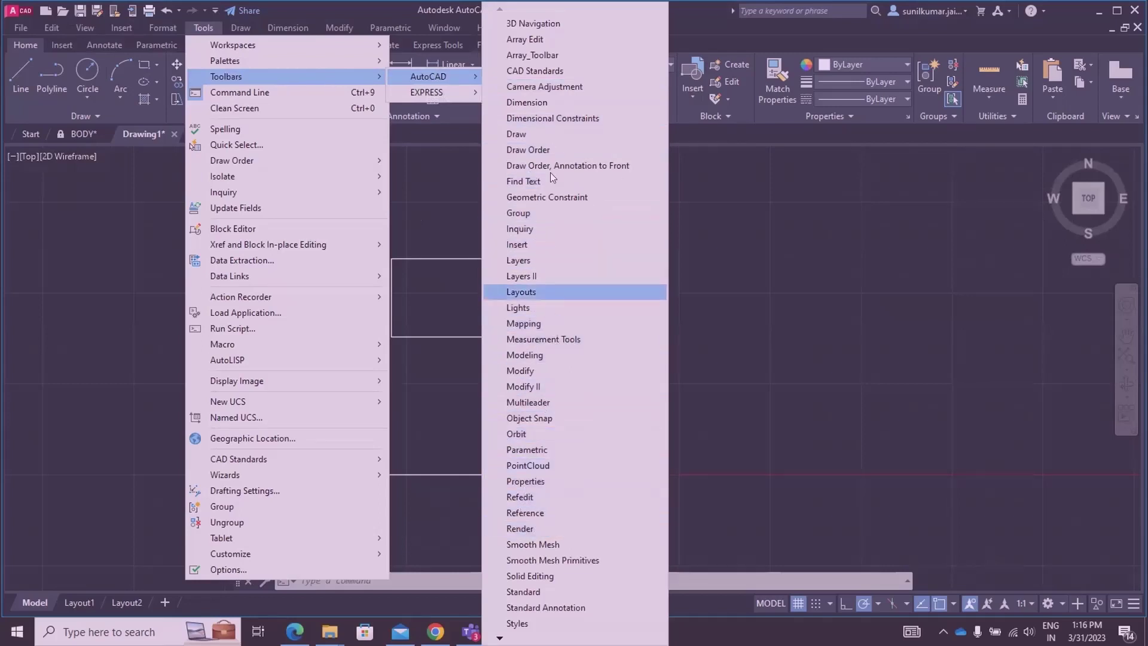
click(541, 105)
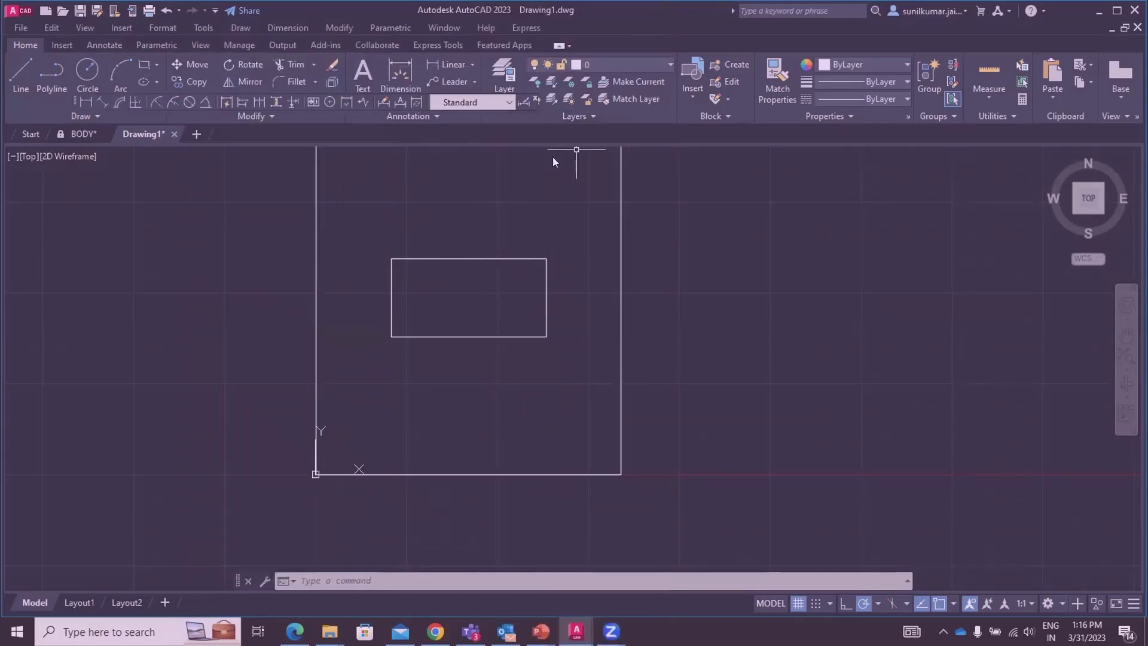
drag(73, 97, 74, 174)
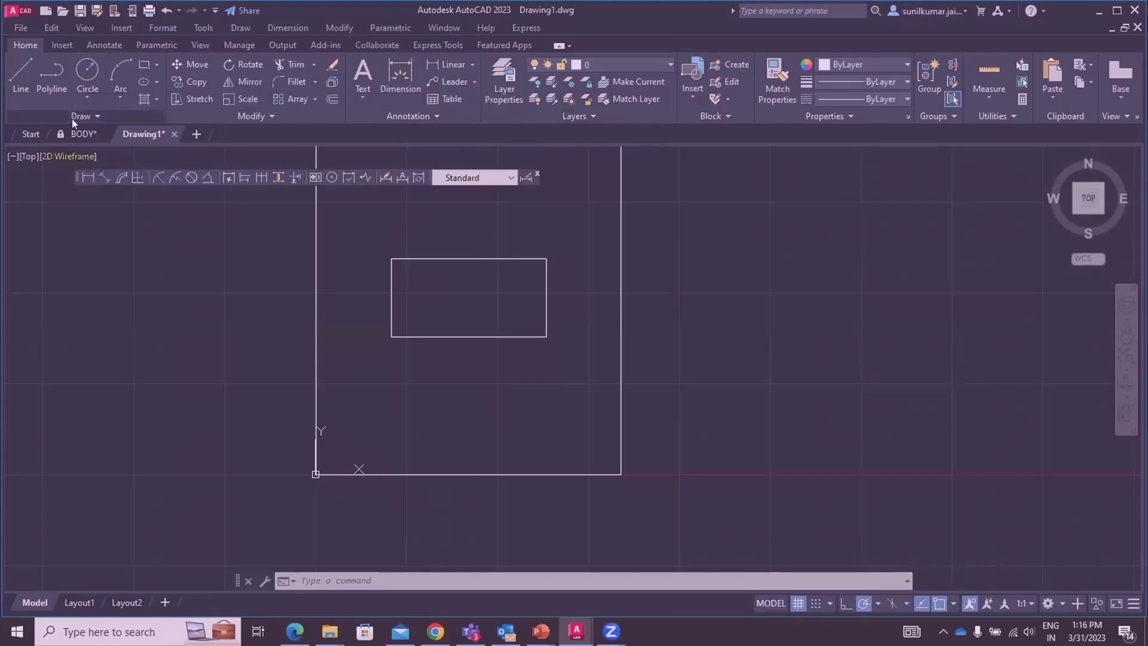
click(133, 174)
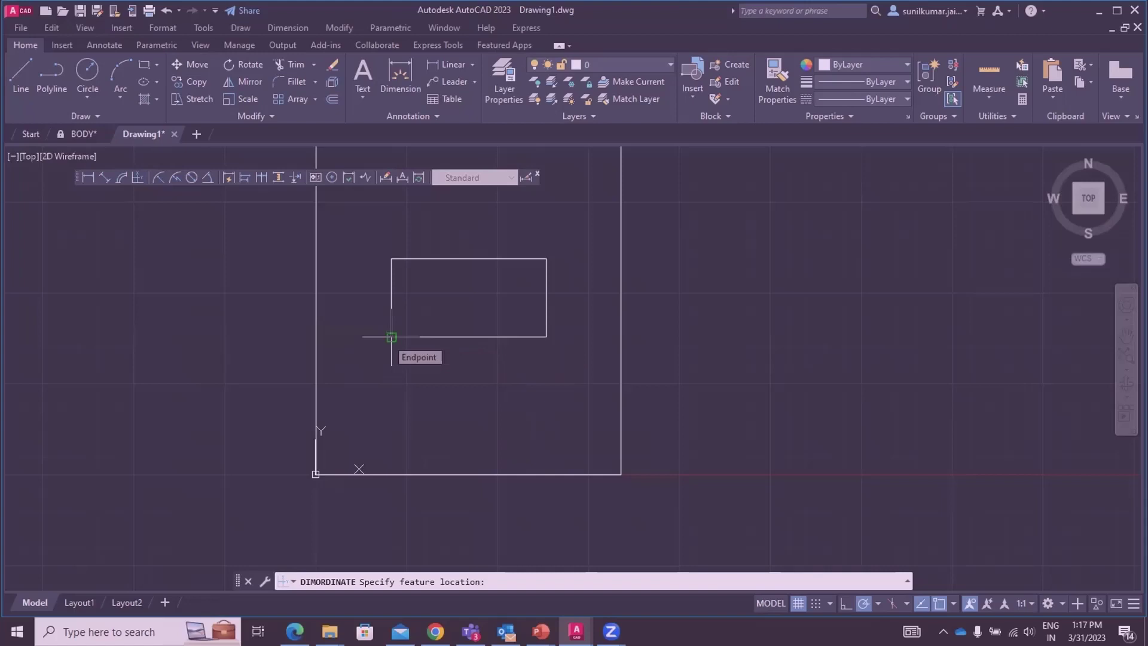
Add an Xdatum ordinate dimension (52.0824) at the inner rectangle's lower-left corner
click(391, 337)
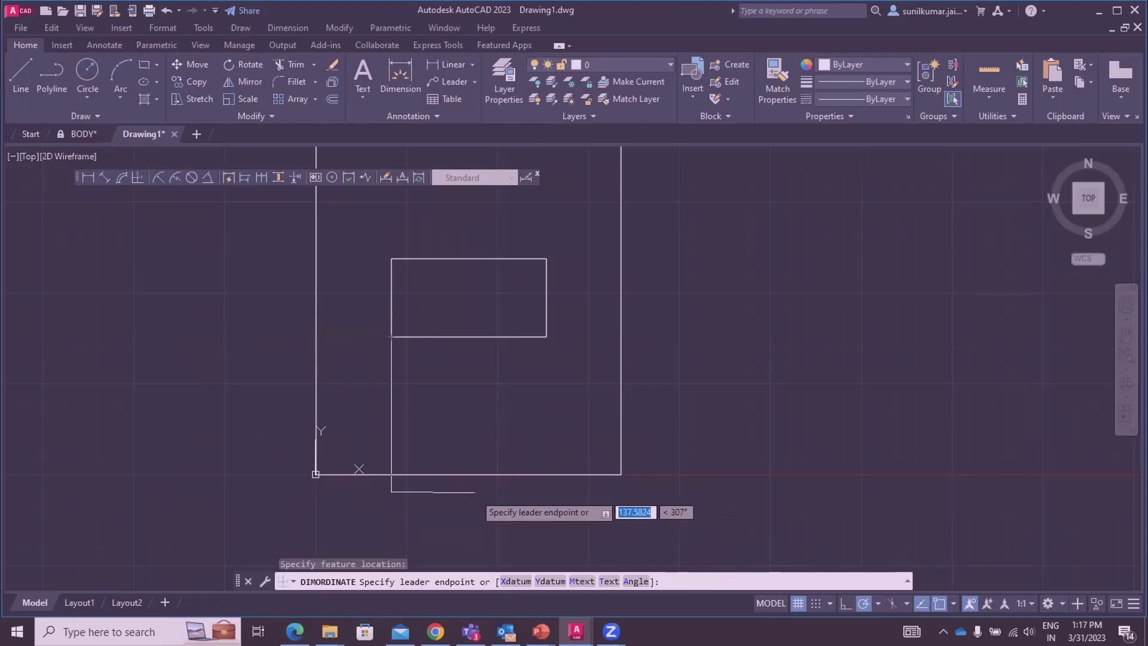
click(507, 581)
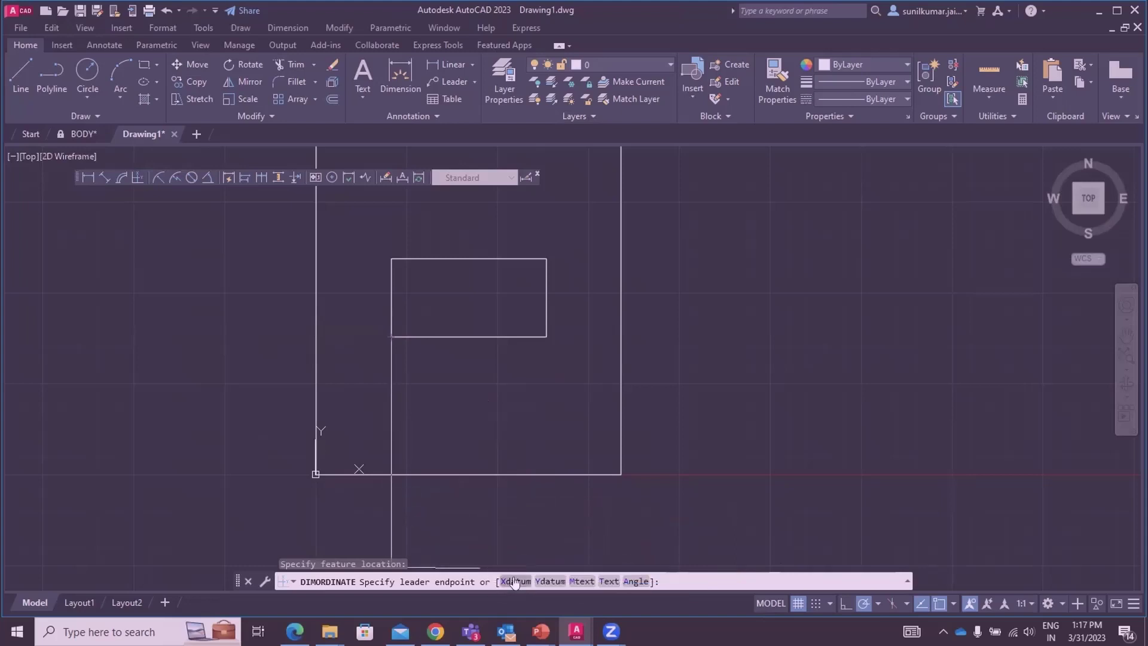
click(510, 580)
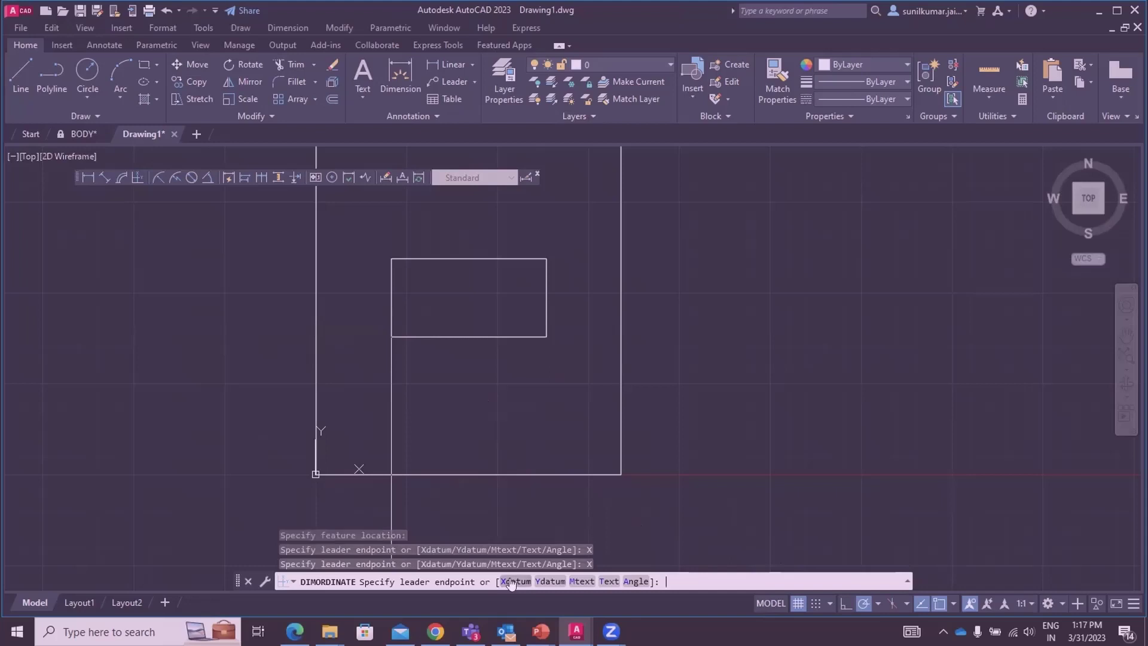
scroll(381, 415, up, 4)
scroll(381, 414, up, 3)
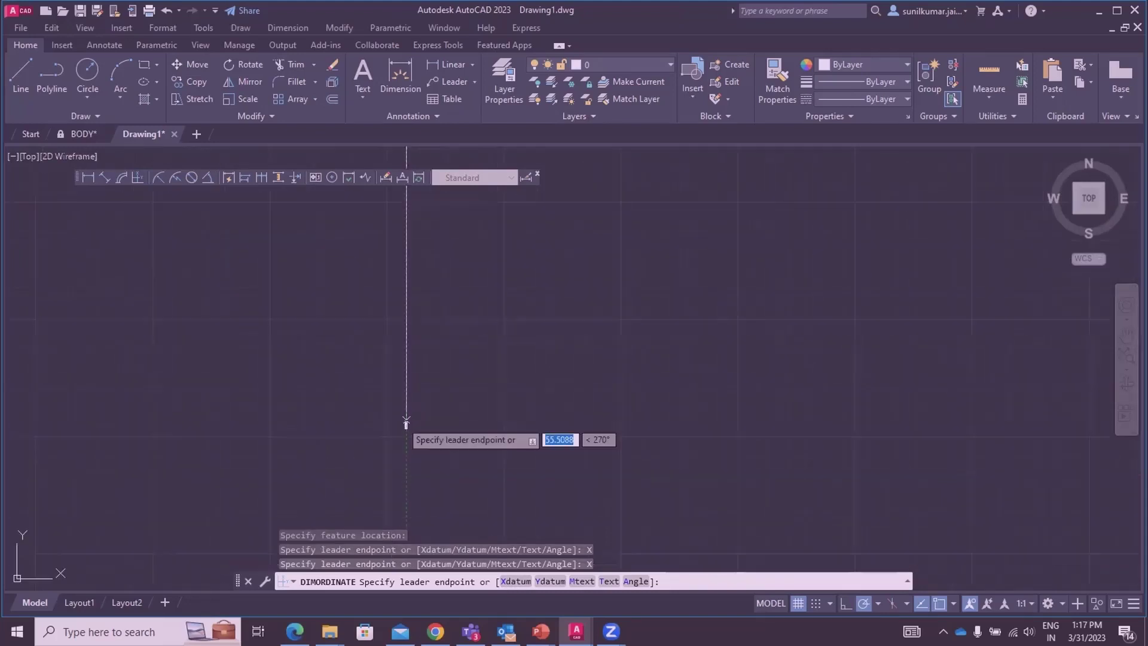
click(372, 372)
scroll(363, 377, up, 2)
scroll(363, 378, up, 3)
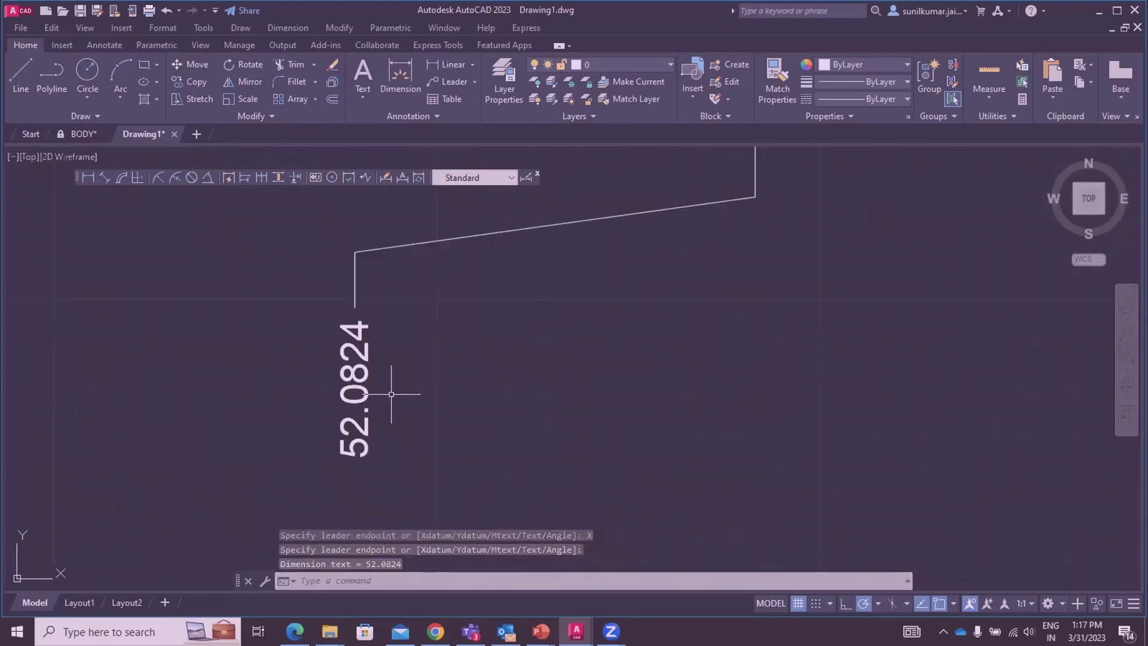
scroll(403, 405, down, 2)
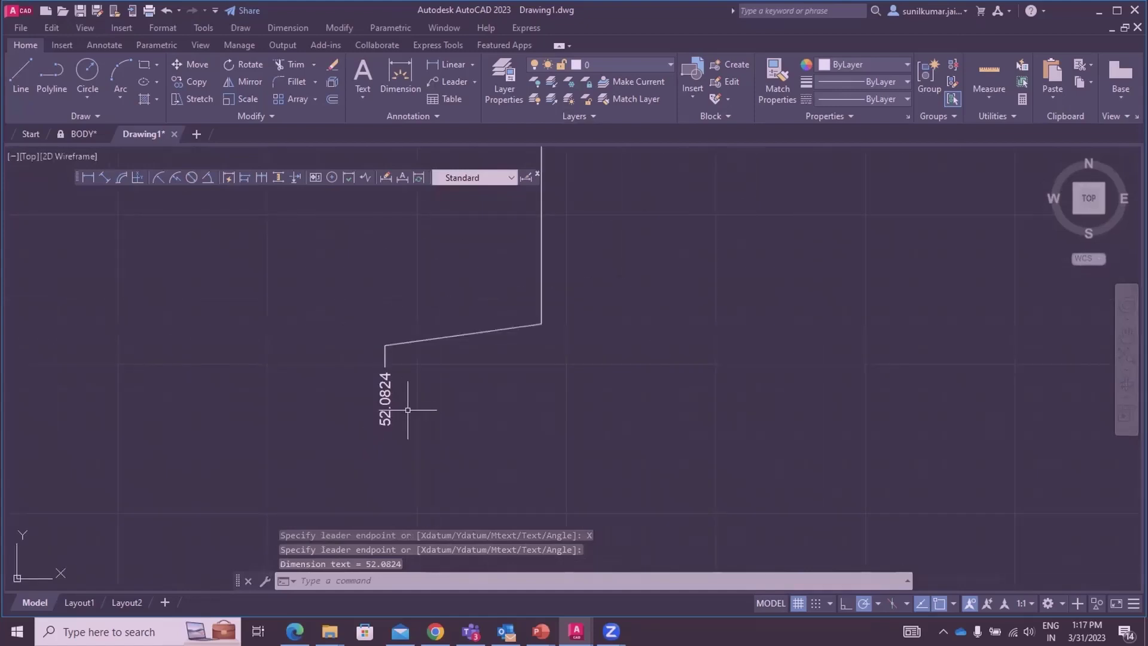
scroll(401, 411, down, 4)
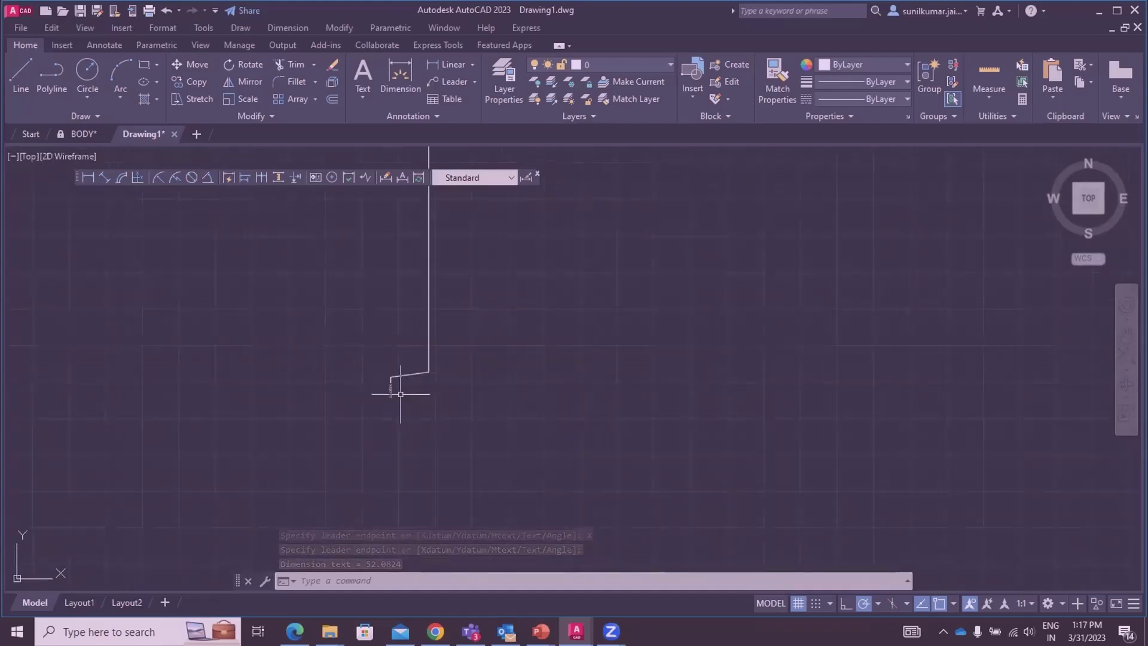
scroll(398, 412, down, 4)
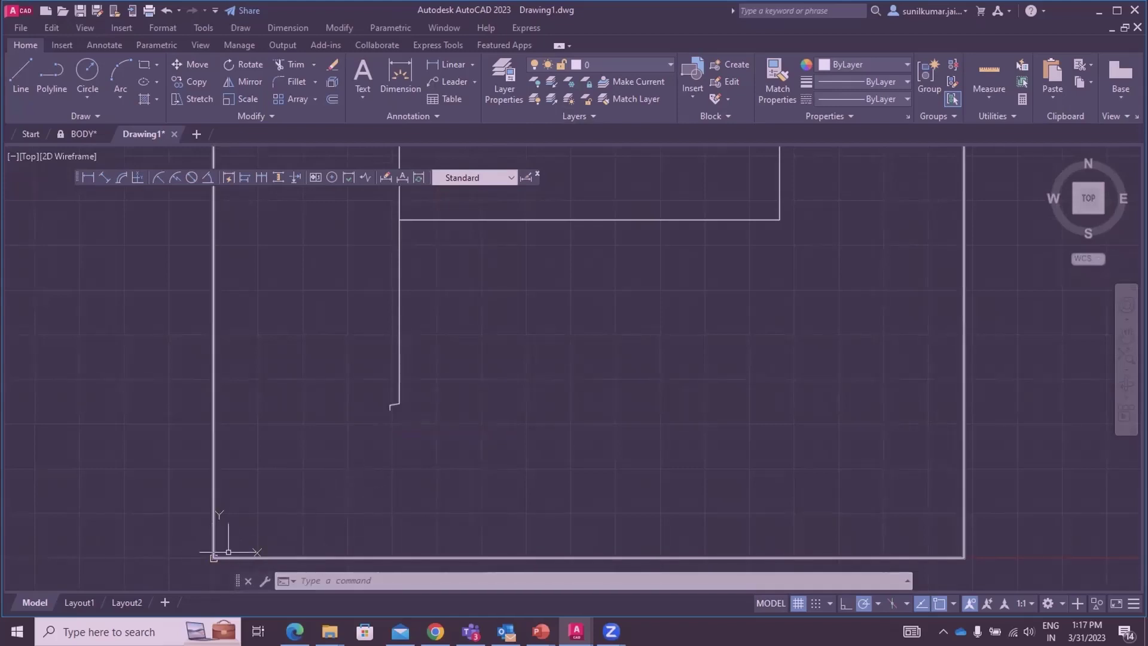
scroll(331, 389, down, 4)
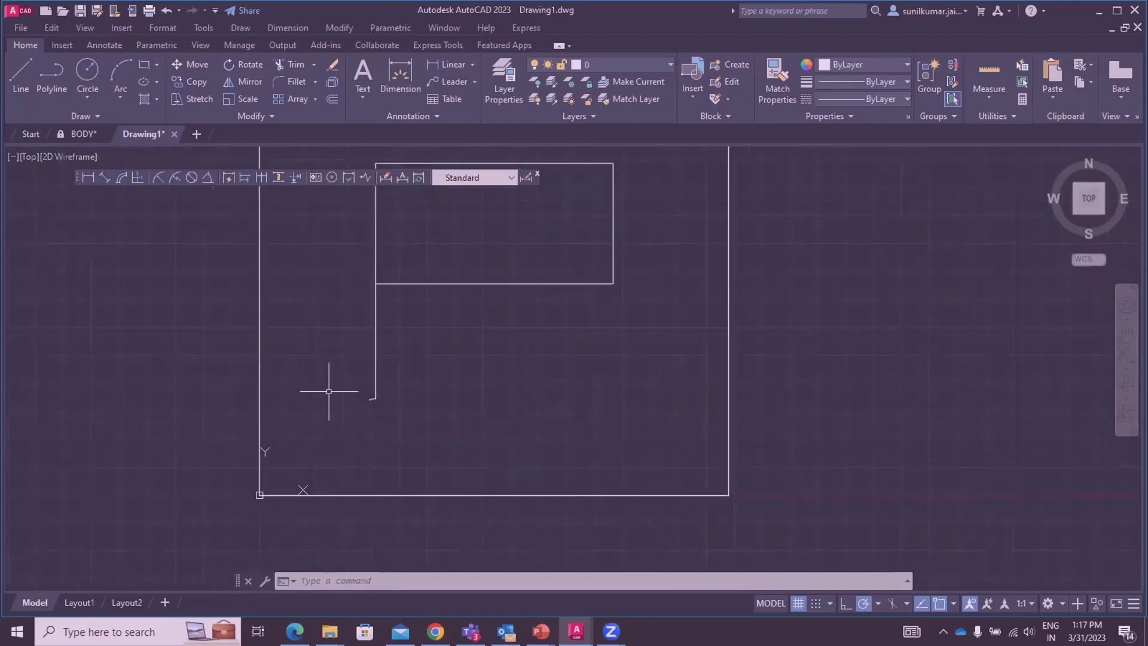
scroll(333, 386, up, 2)
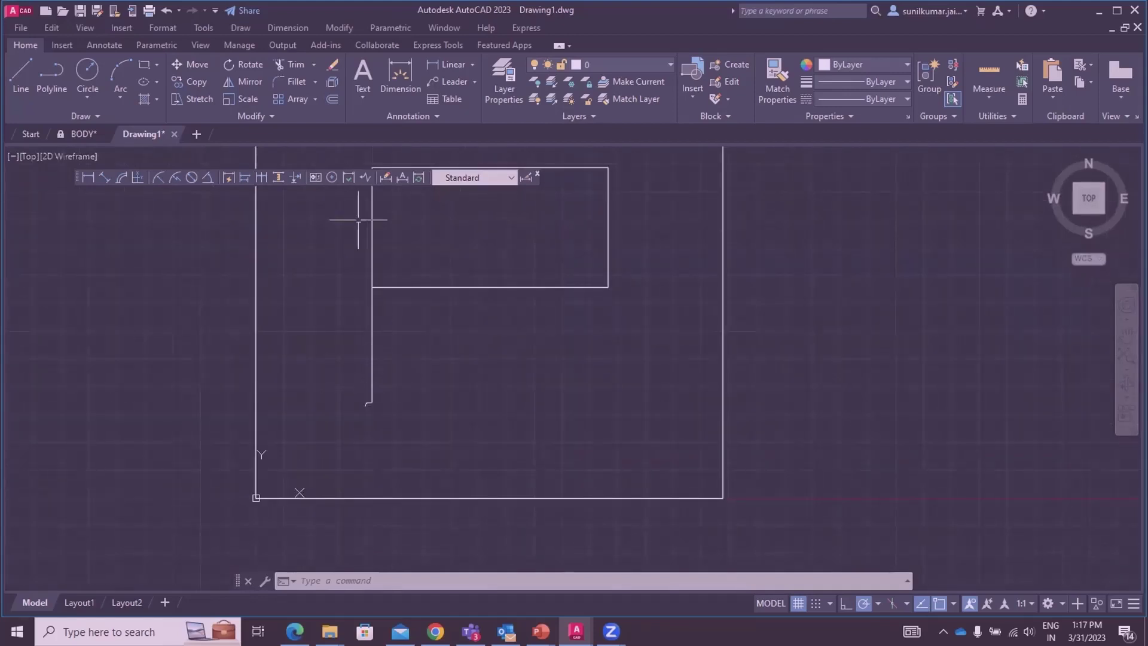
Add a Ydatum ordinate dimension (94.6663) at the same lower-left corner
click(138, 178)
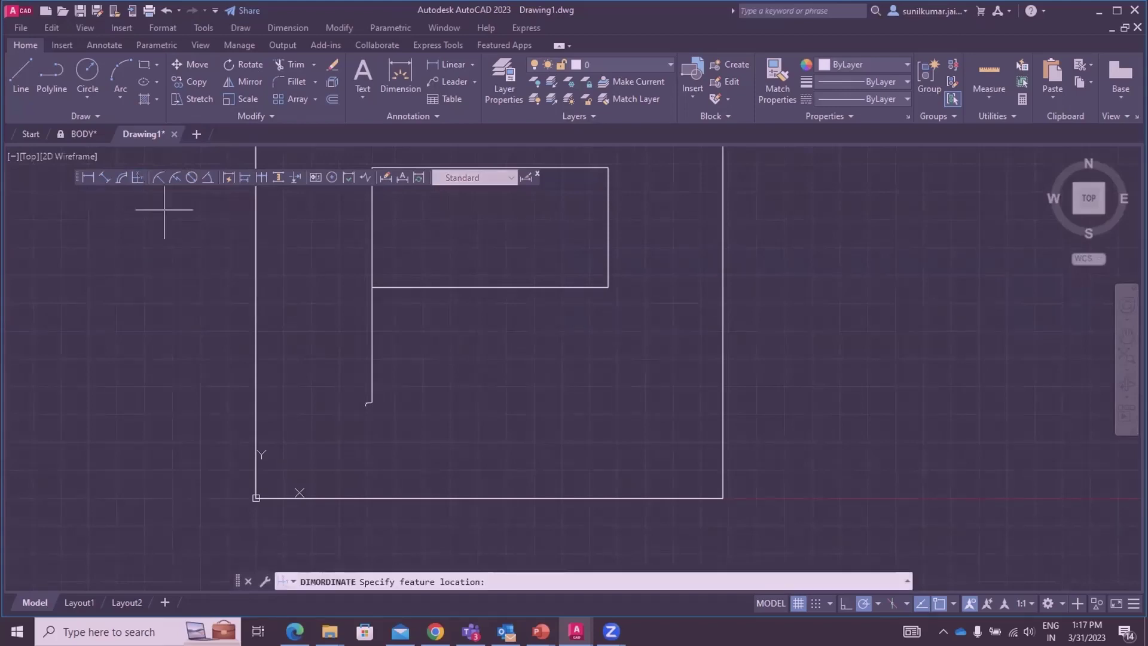
click(372, 288)
text(Y)
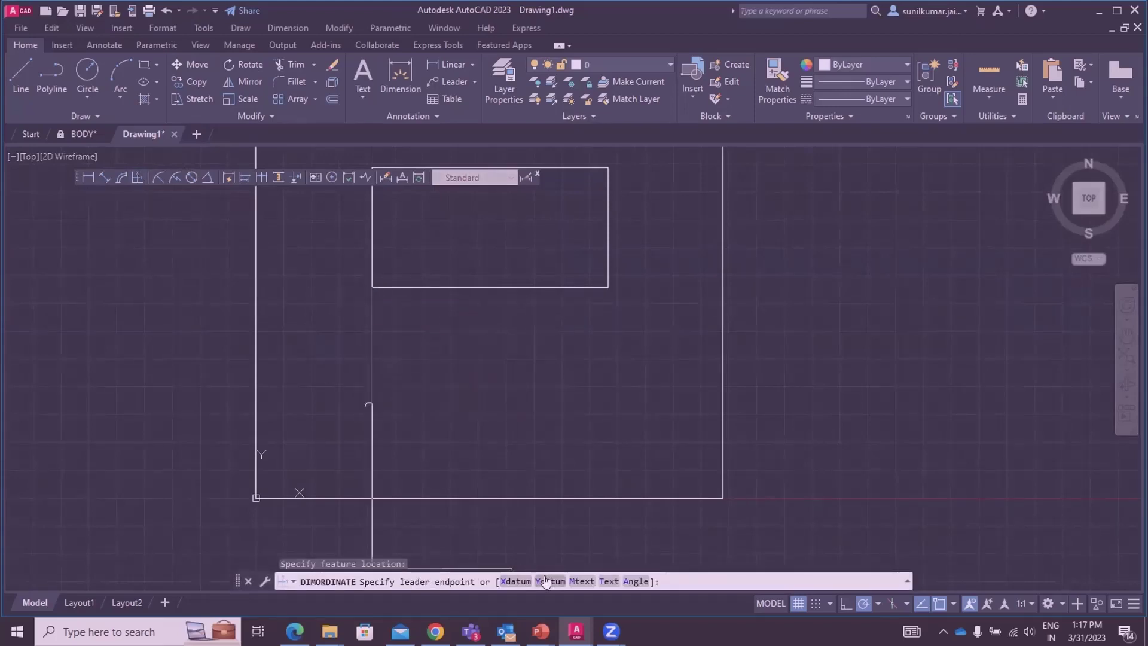
key(Return)
scroll(335, 335, up, 2)
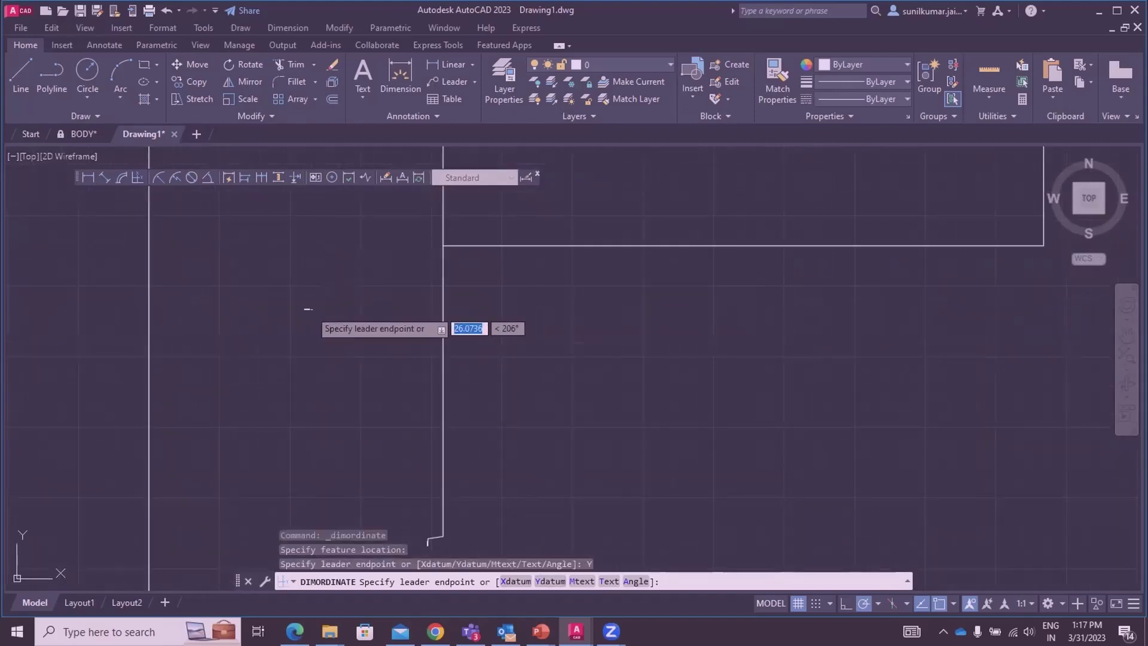
click(301, 308)
scroll(323, 310, up, 2)
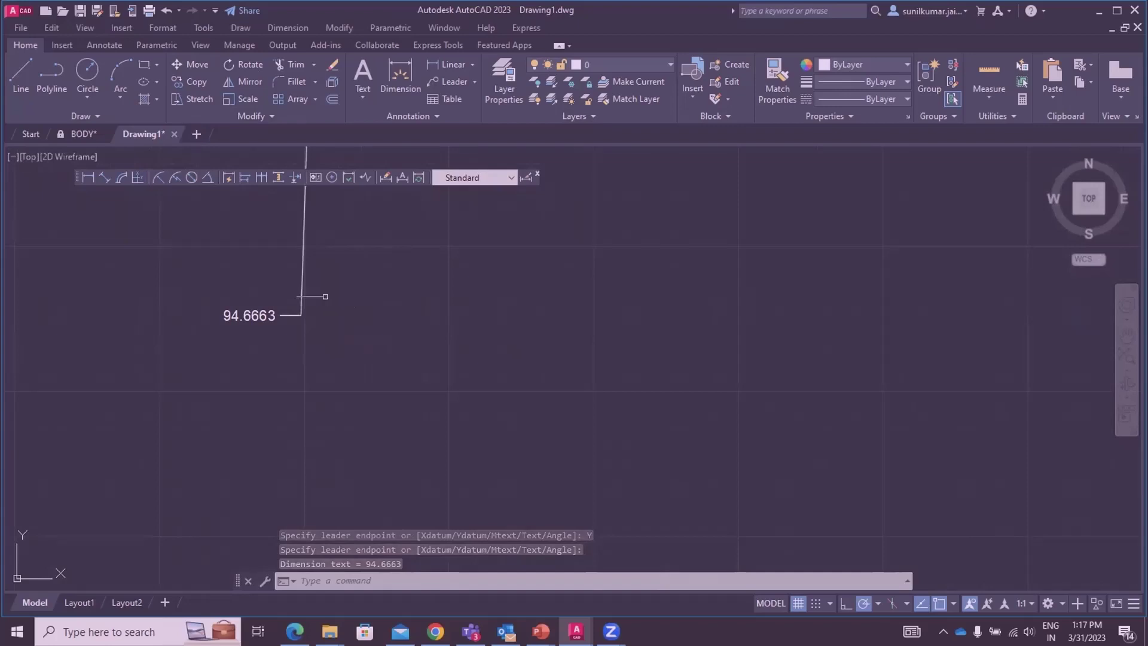
scroll(341, 271, down, 2)
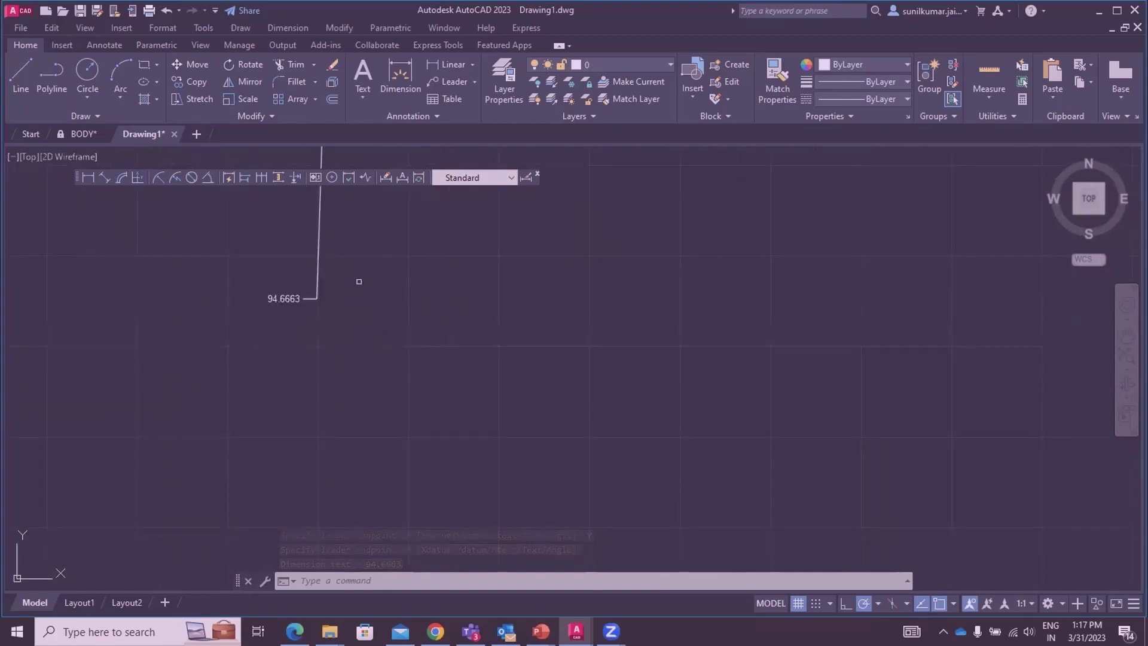
Place a 52.0824 linear dimension from the rectangle corner to the border
click(89, 178)
scroll(374, 349, up, 3)
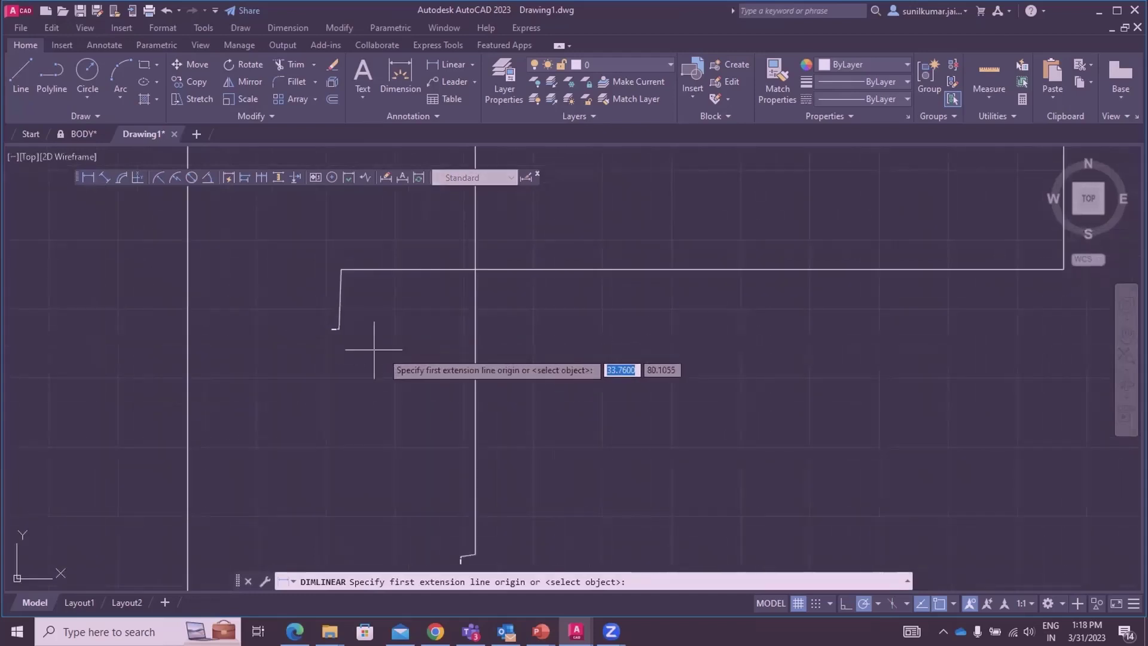
click(476, 270)
scroll(335, 323, down, 3)
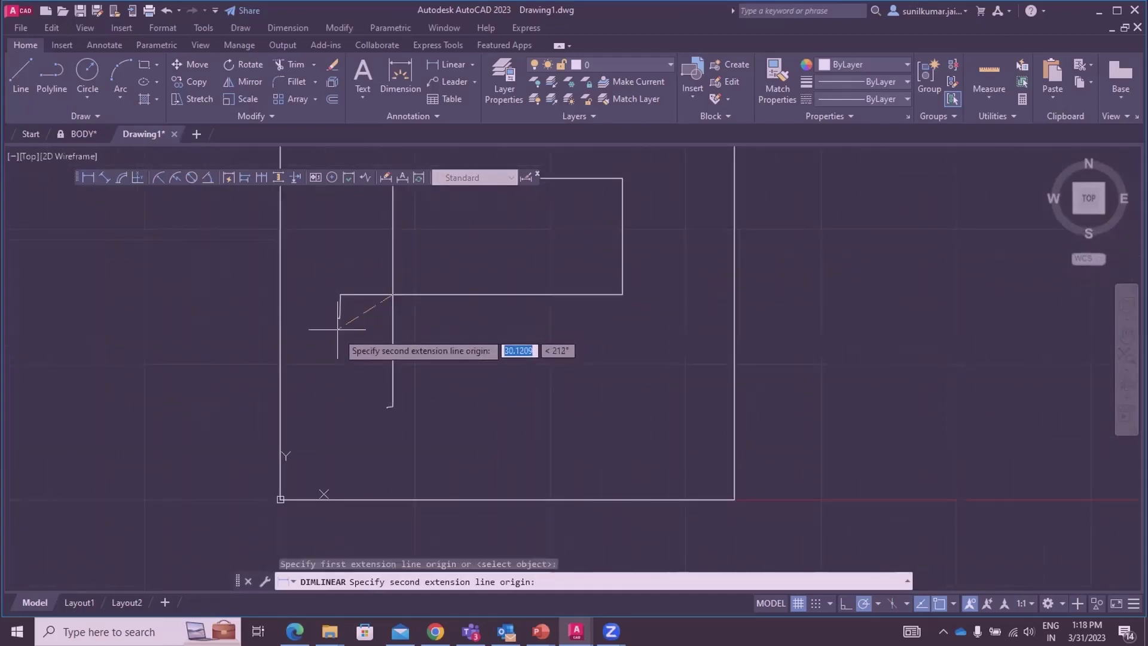
click(329, 500)
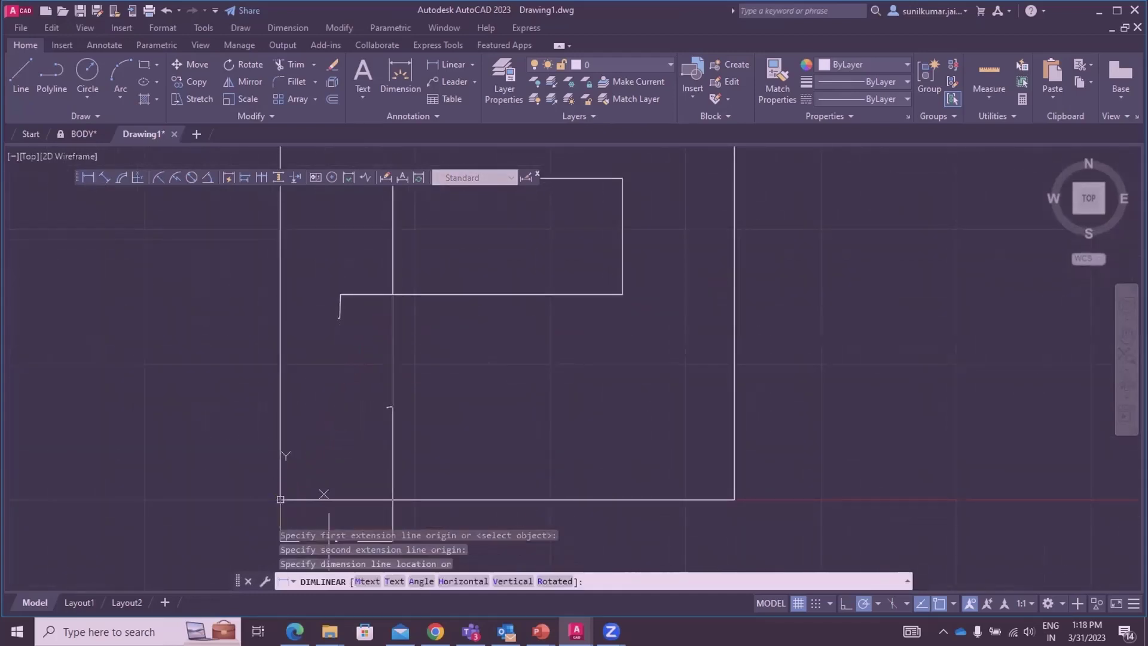
scroll(313, 482, up, 3)
click(335, 478)
scroll(408, 461, up, 3)
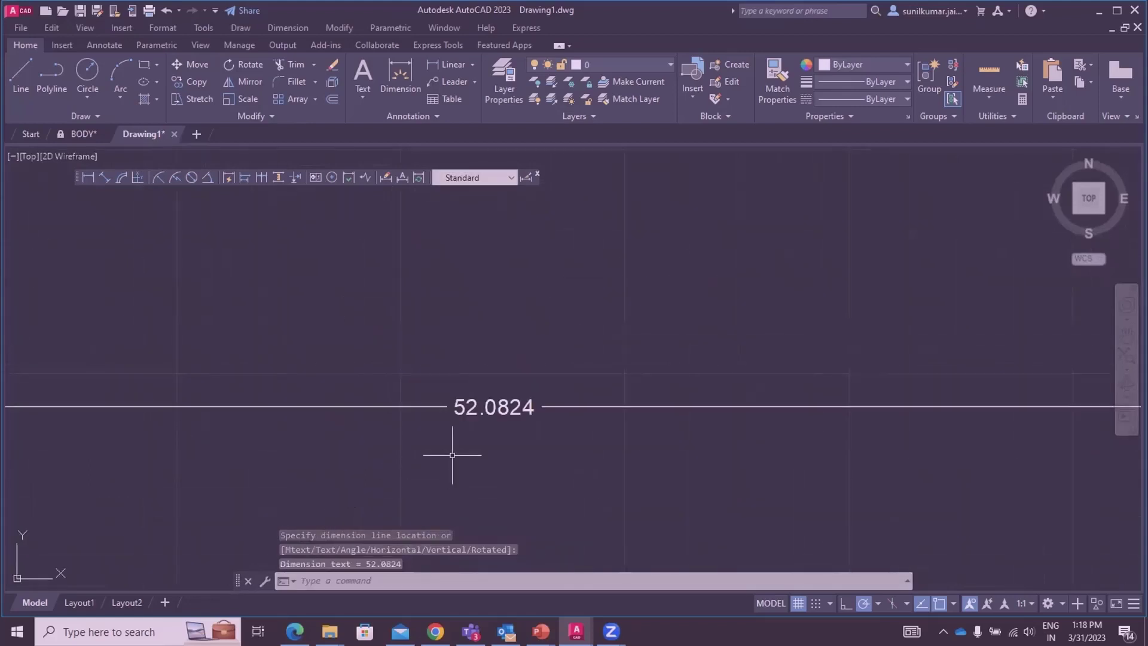
scroll(448, 446, down, 5)
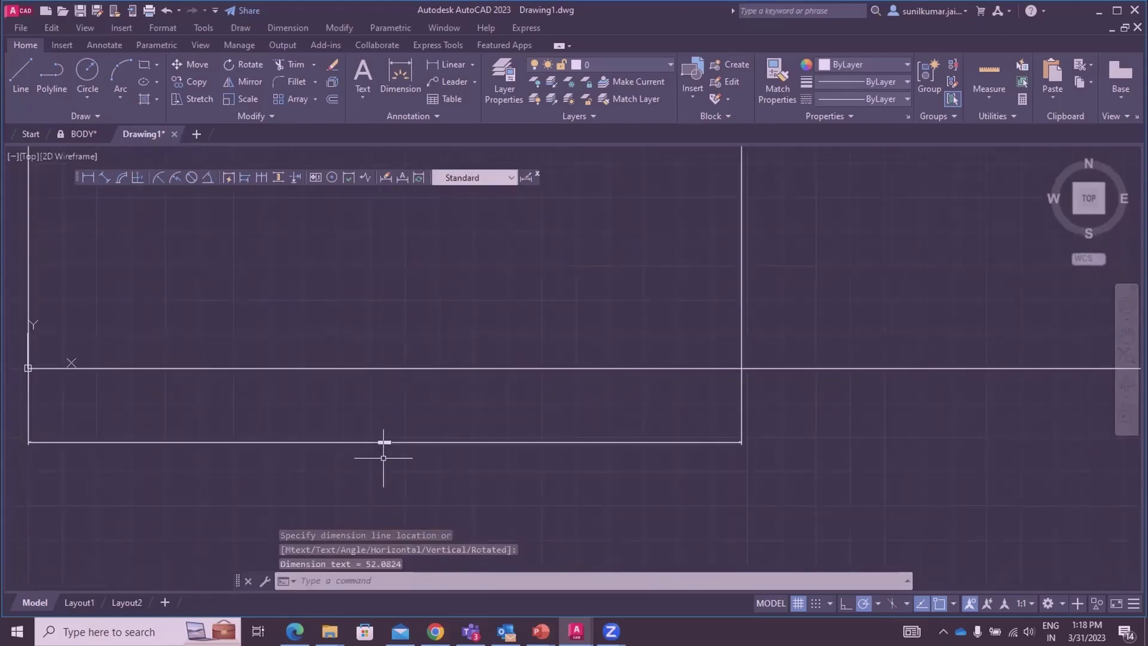
scroll(406, 462, down, 2)
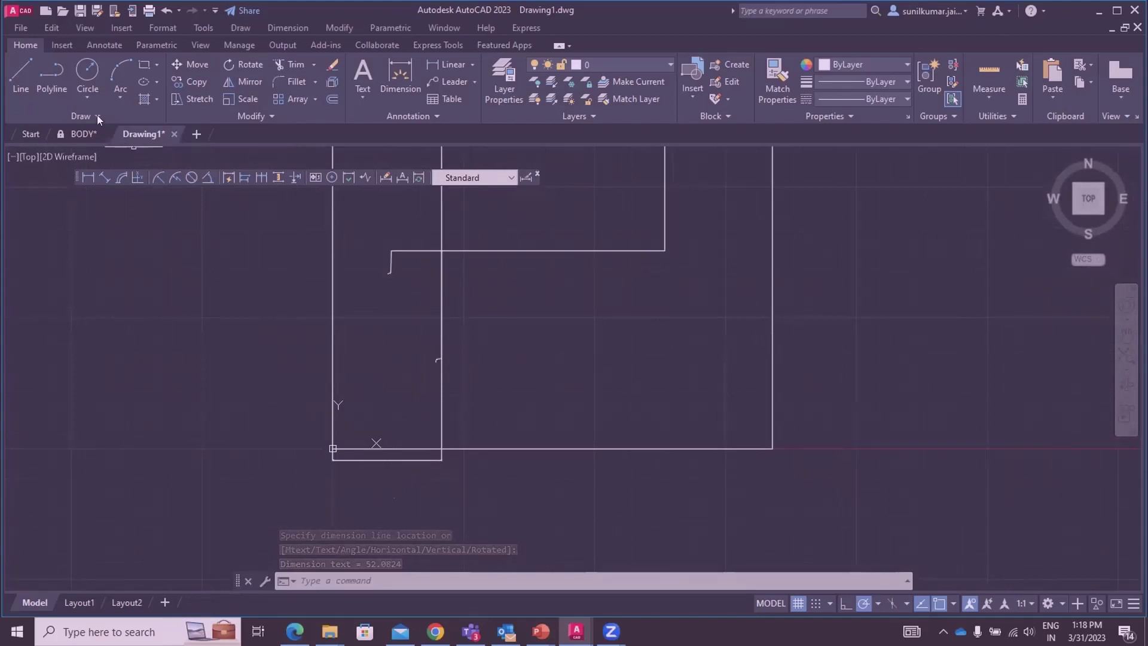
Place a vertical 94.6663 linear dimension from the corner down to the bottom border
click(85, 177)
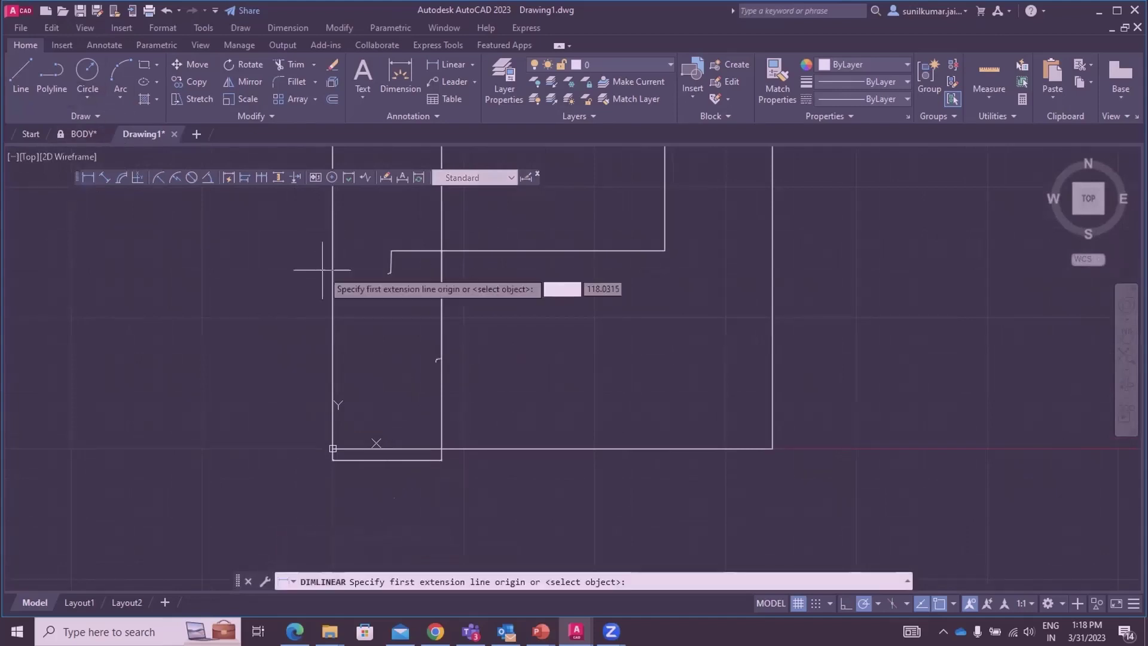
click(442, 250)
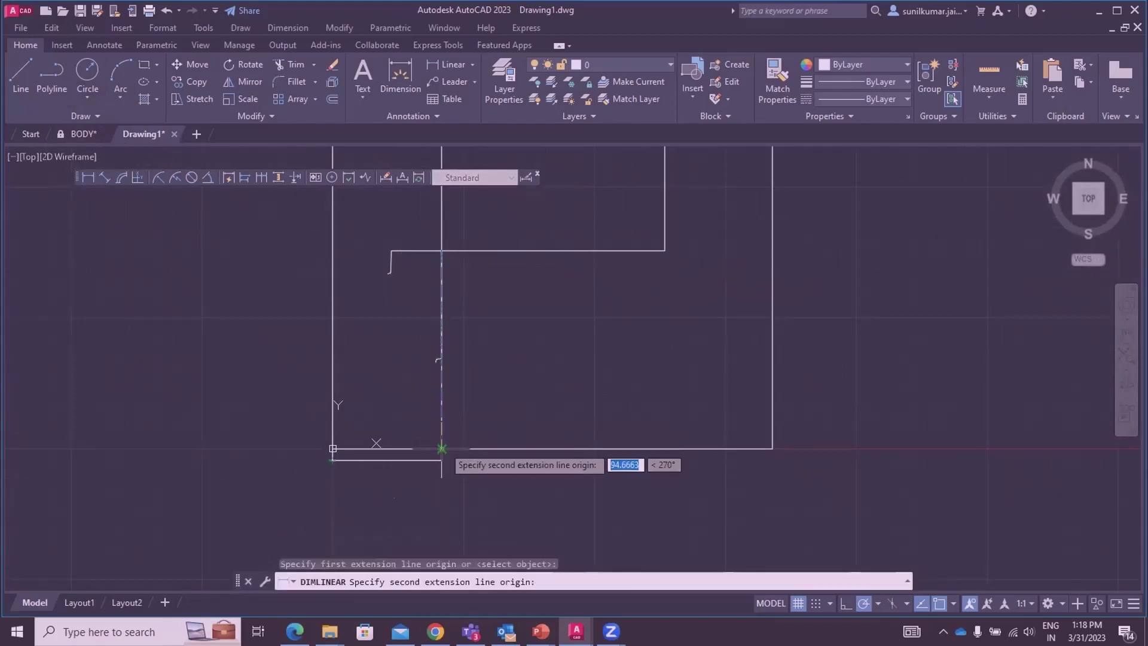
click(372, 448)
scroll(269, 333, up, 5)
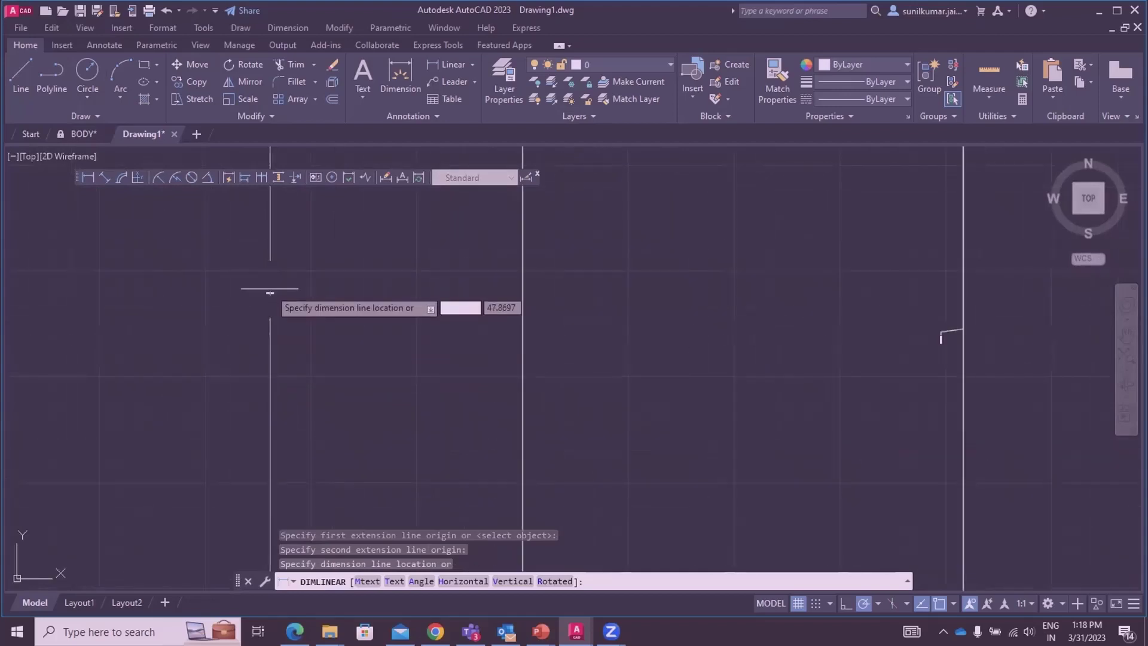
click(288, 326)
scroll(281, 344, down, 5)
scroll(275, 344, down, 3)
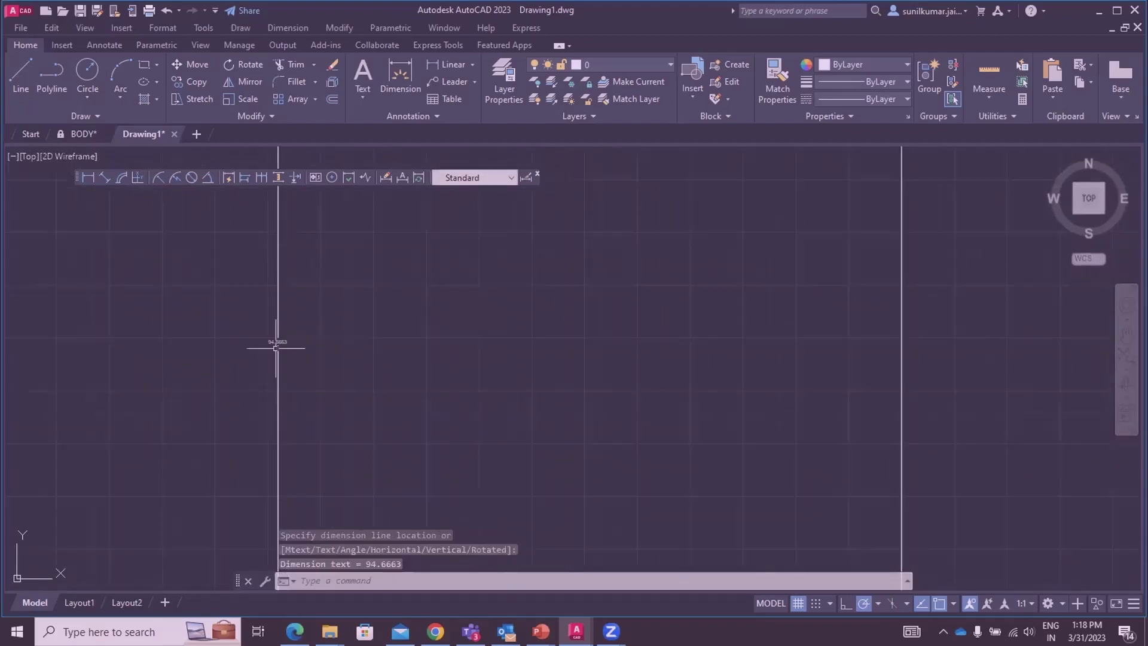
key(Escape)
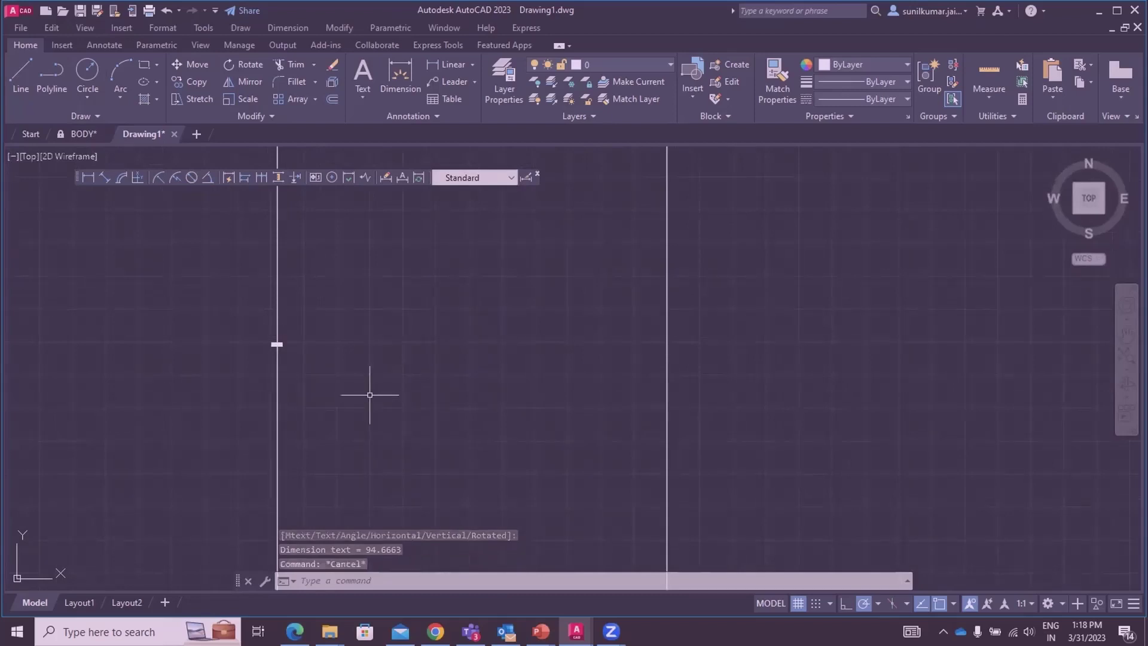